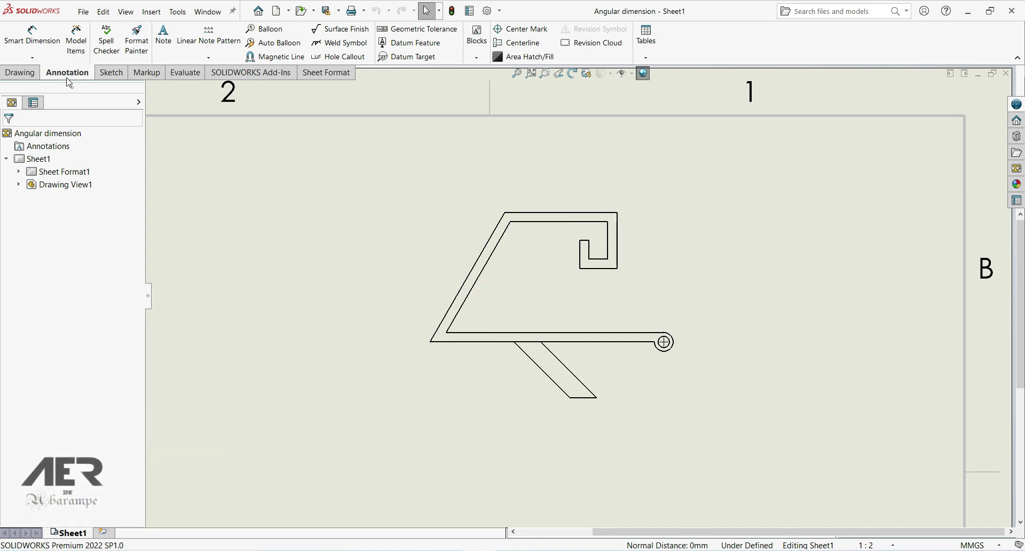
Step: Dimension the lower slanted leg at 45° against the horizontal at its bottom vertex
{"action": "left_click", "coordinate": [31, 43]}
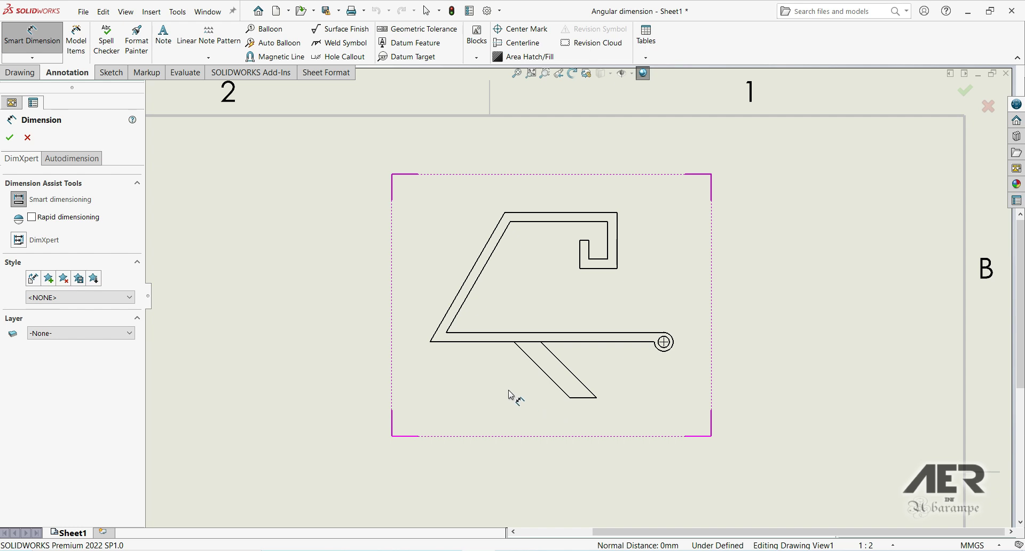
{"action": "left_click", "coordinate": [544, 373]}
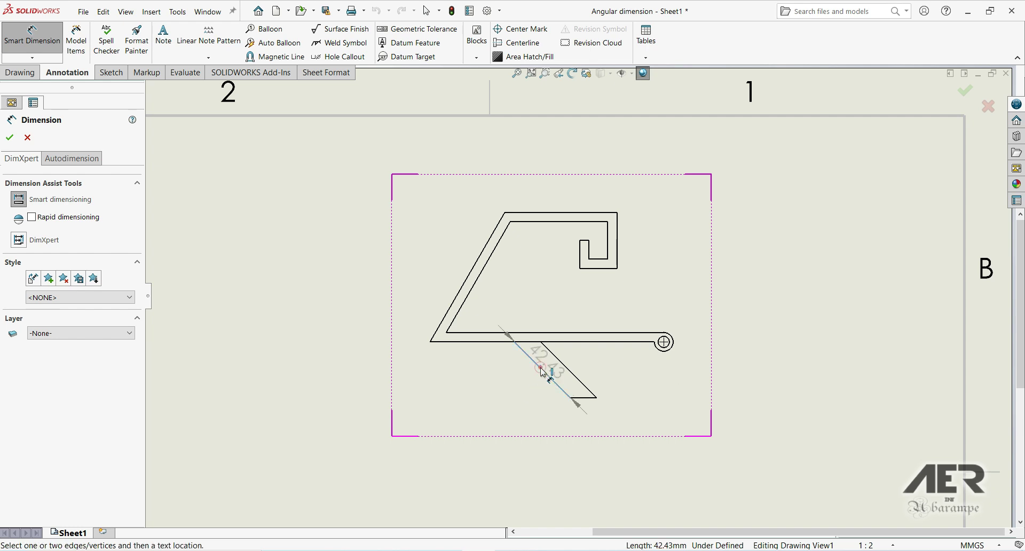
{"action": "left_click", "coordinate": [571, 399]}
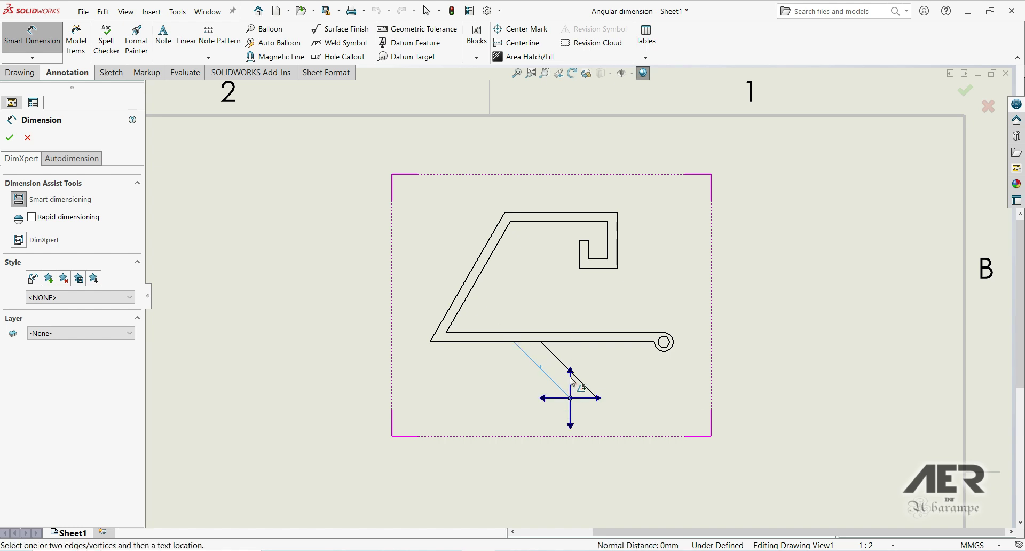
{"action": "left_click", "coordinate": [544, 401]}
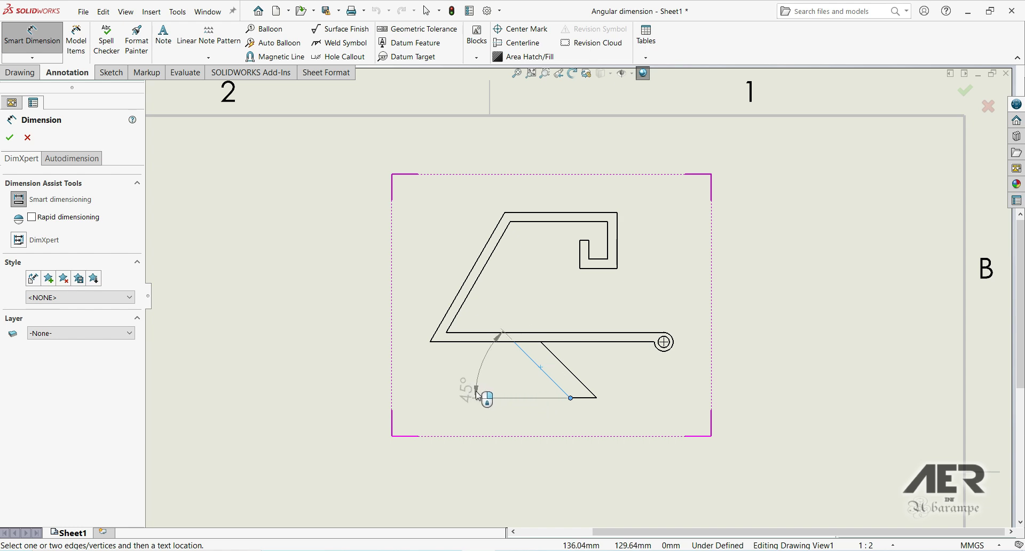
{"action": "left_click", "coordinate": [476, 391]}
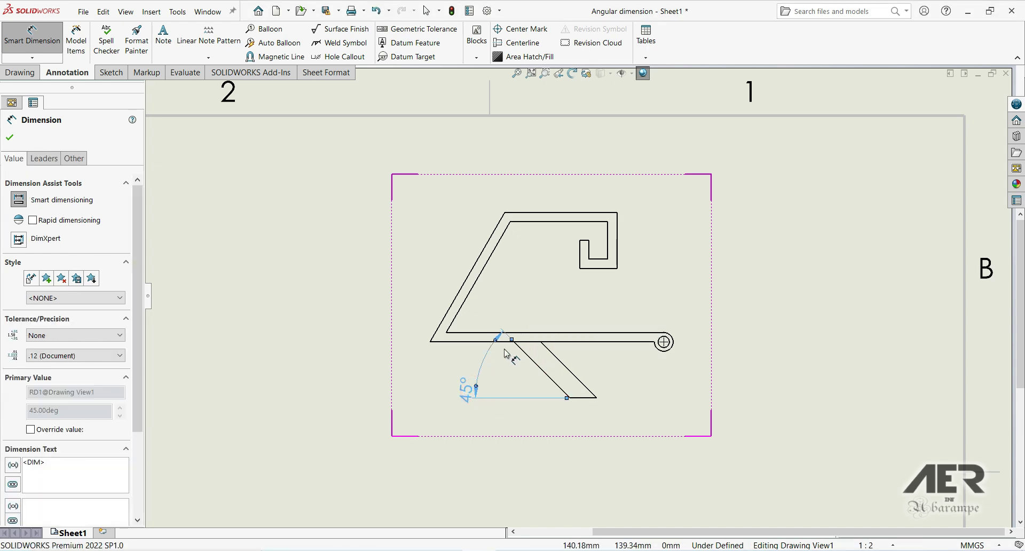
{"action": "left_click", "coordinate": [10, 138]}
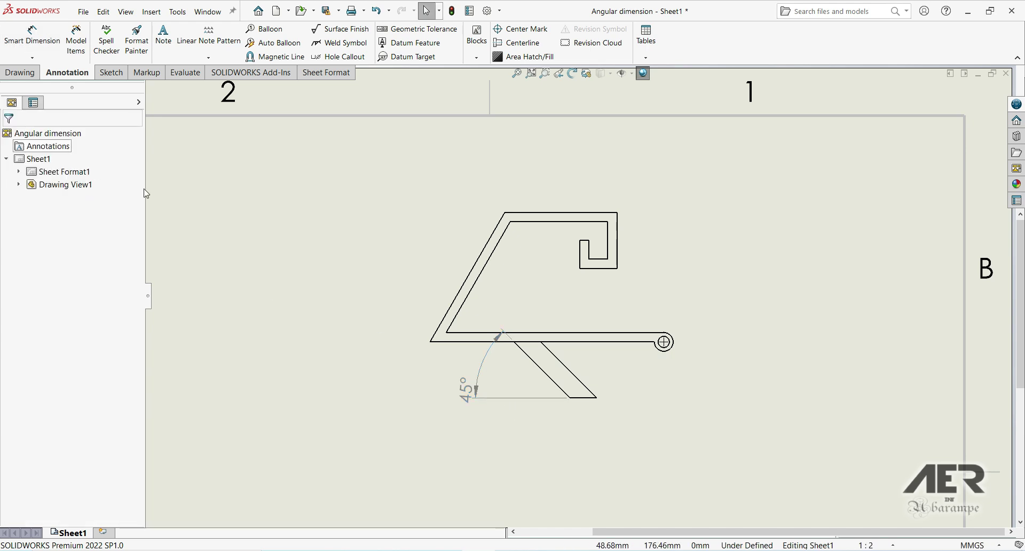
Step: Place a 60° angle dimension between the long bottom edge and the slanted left edge
{"action": "left_click", "coordinate": [32, 35]}
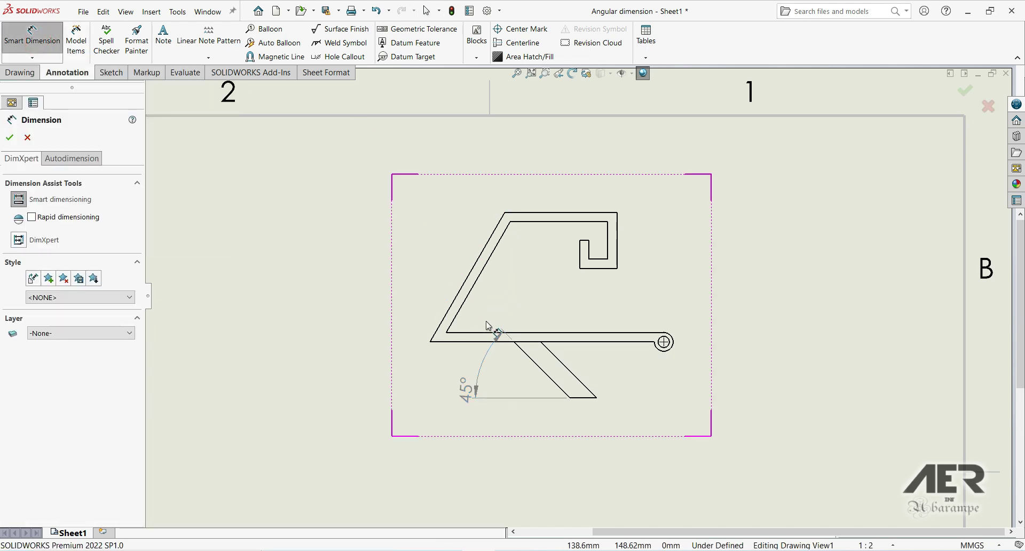
{"action": "scroll", "coordinate": [520, 343], "scroll_direction": "down", "scroll_amount": 3}
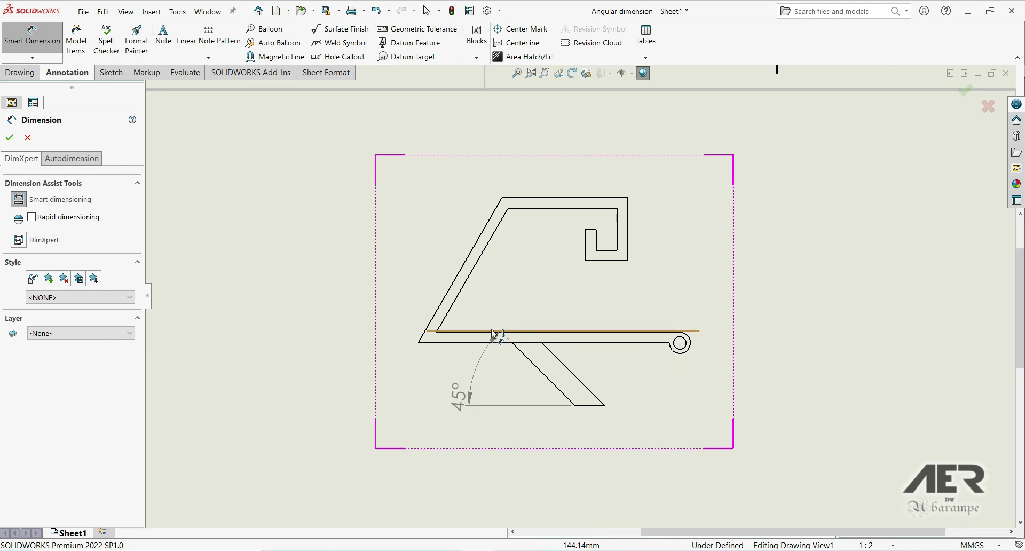
{"action": "left_click", "coordinate": [457, 342]}
{"action": "left_click", "coordinate": [431, 291]}
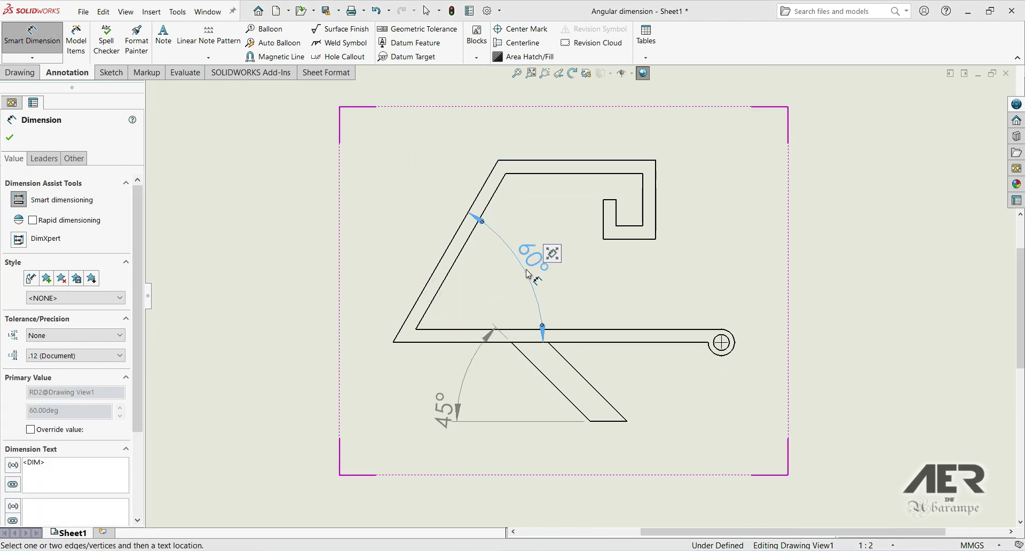
{"action": "left_click", "coordinate": [526, 274]}
{"action": "left_click", "coordinate": [10, 138]}
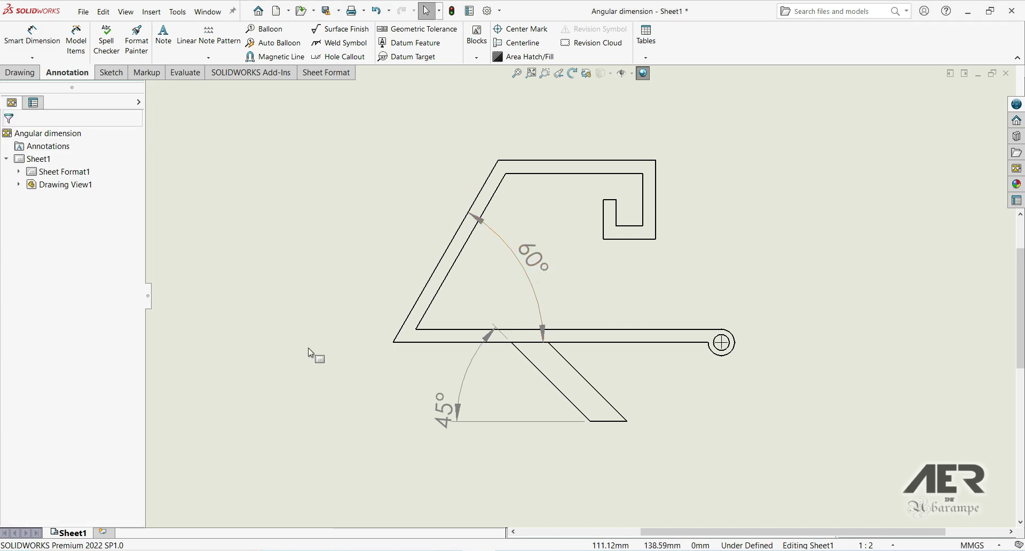
Step: Display the 60° dimension as its vertically opposite angle, left of the part
{"action": "right_click", "coordinate": [532, 267]}
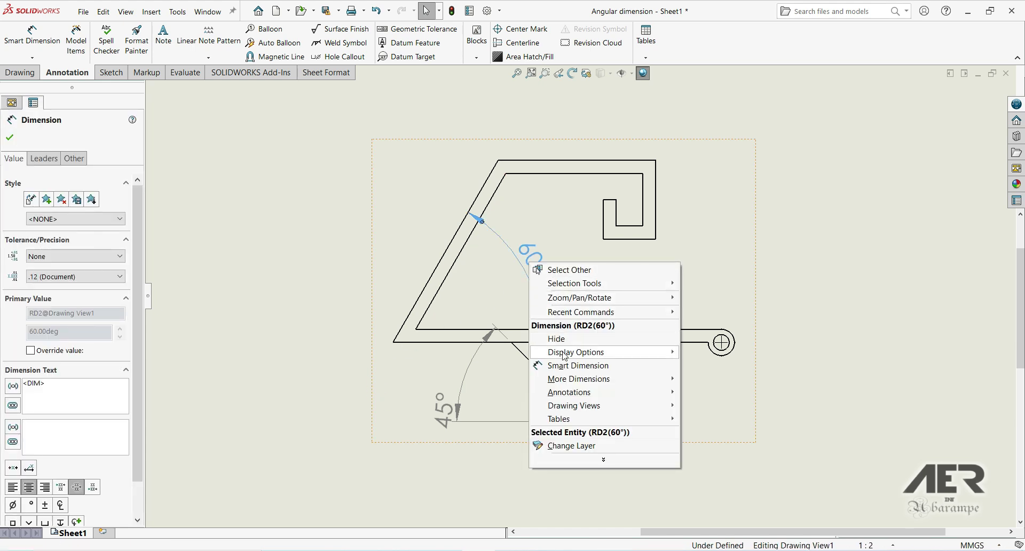
{"action": "mouse_move", "coordinate": [564, 356]}
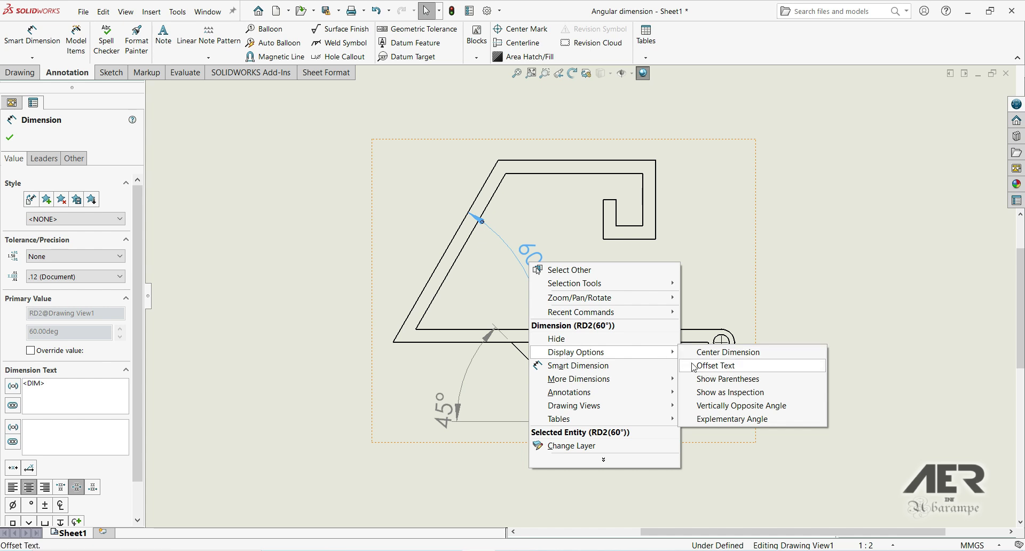
{"action": "left_click", "coordinate": [701, 406]}
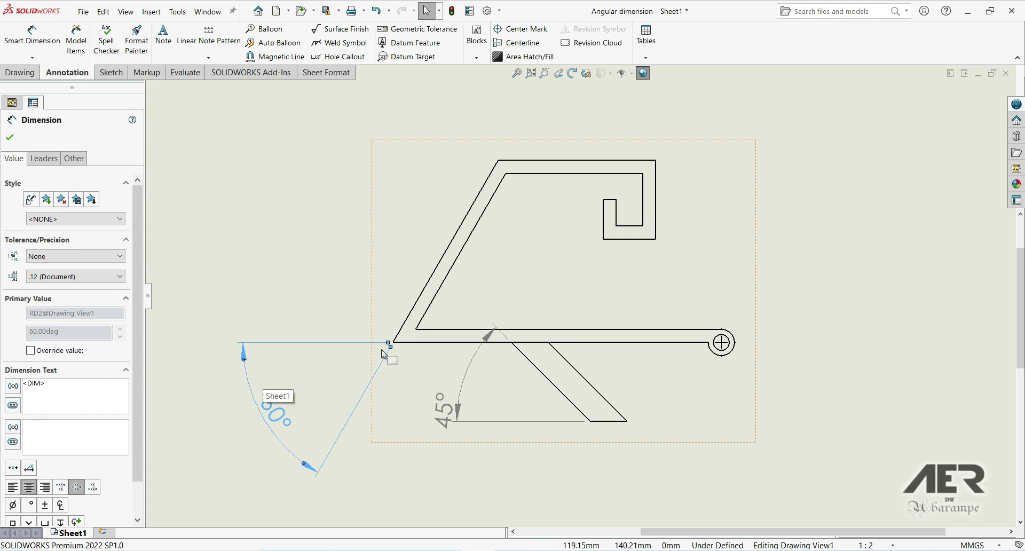
Step: Apply Offset Text to the 60° dimension and drag its value near the arc
{"action": "right_click", "coordinate": [274, 415]}
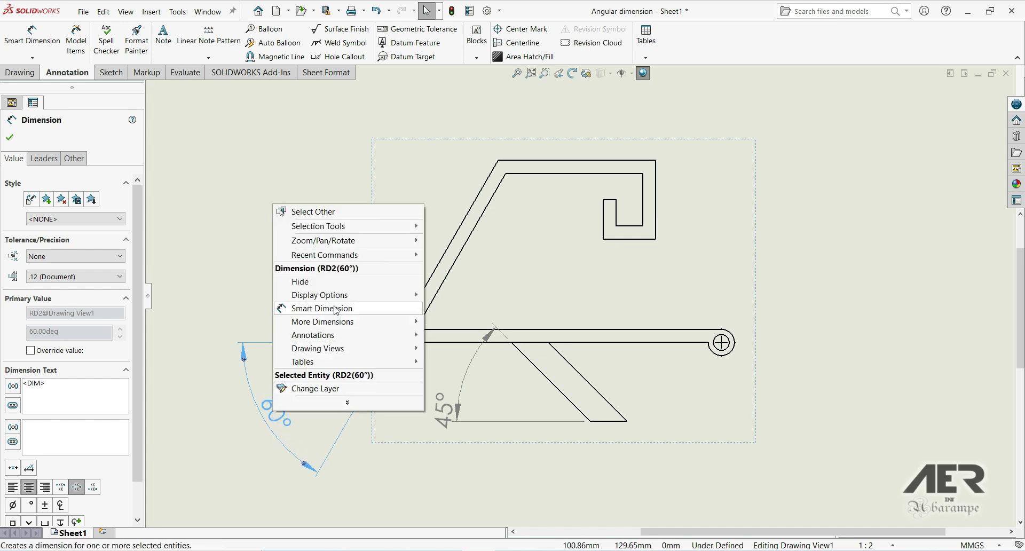
{"action": "mouse_move", "coordinate": [348, 302]}
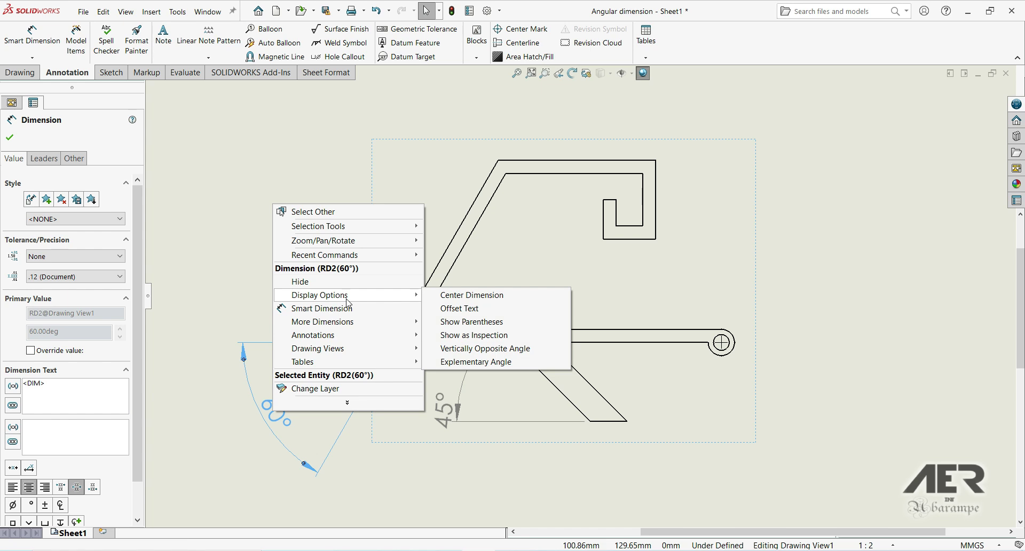
{"action": "left_click", "coordinate": [459, 308]}
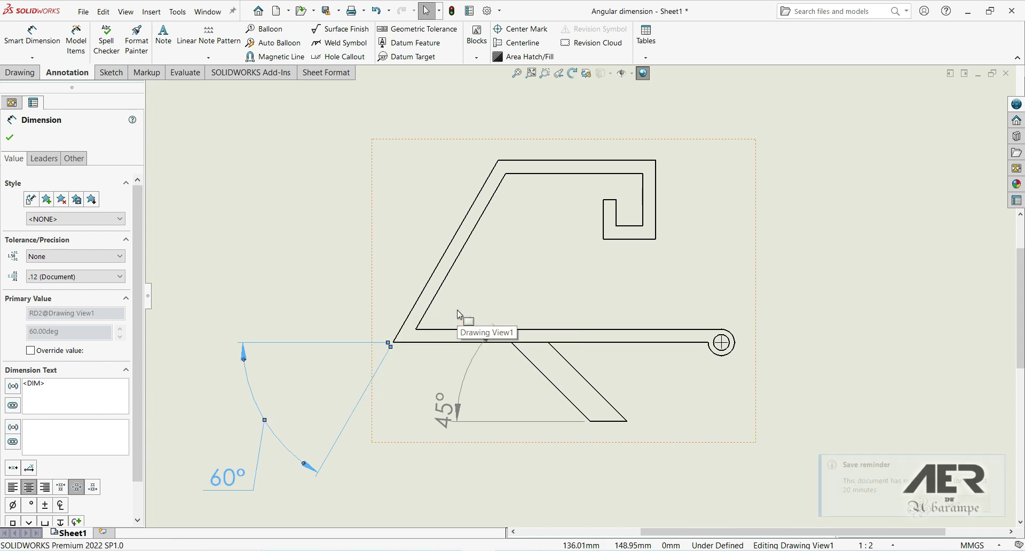
{"action": "left_click_drag", "start_coordinate": [233, 477], "coordinate": [198, 430]}
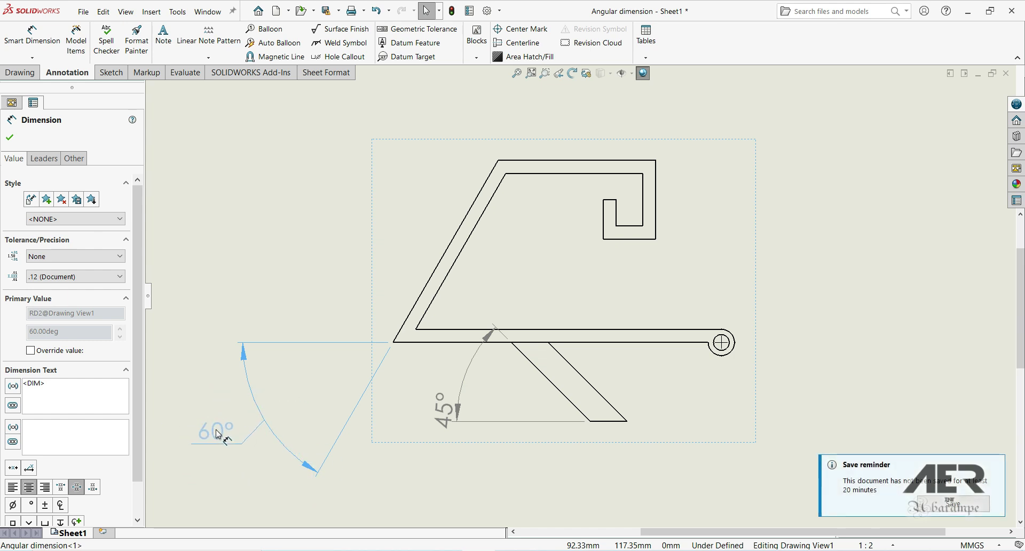
Step: Show the 60° angle dimension in parentheses
{"action": "right_click", "coordinate": [218, 434]}
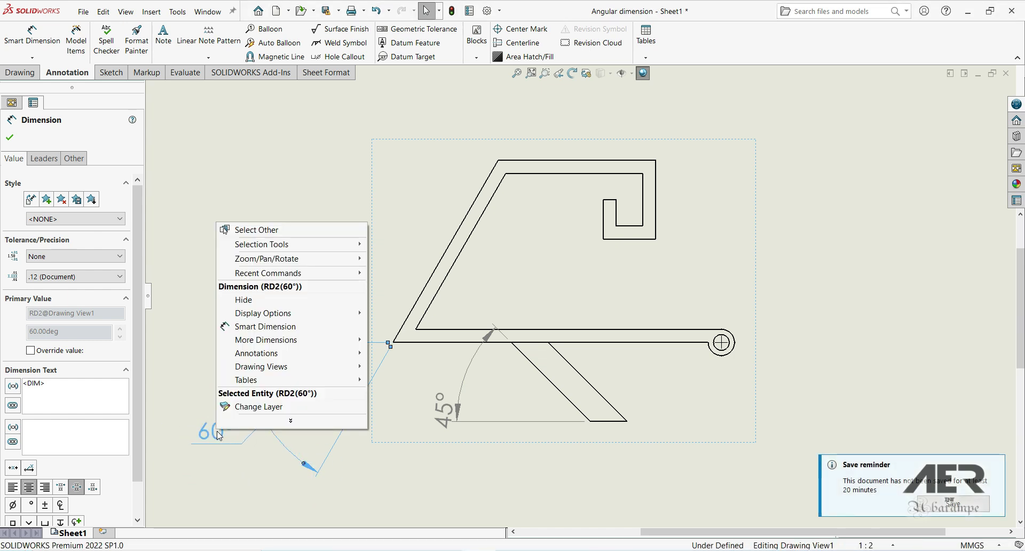
{"action": "mouse_move", "coordinate": [293, 315]}
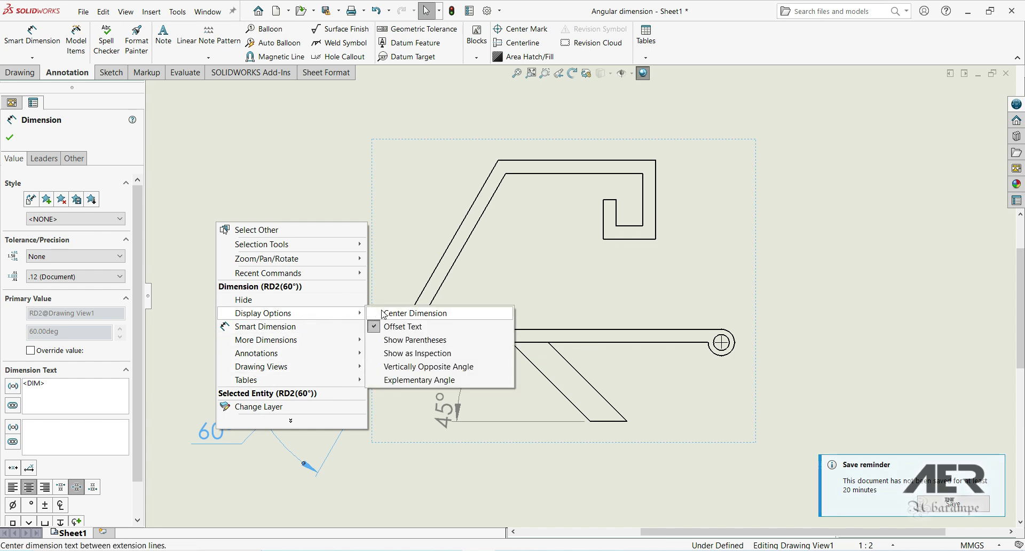
{"action": "left_click", "coordinate": [400, 344]}
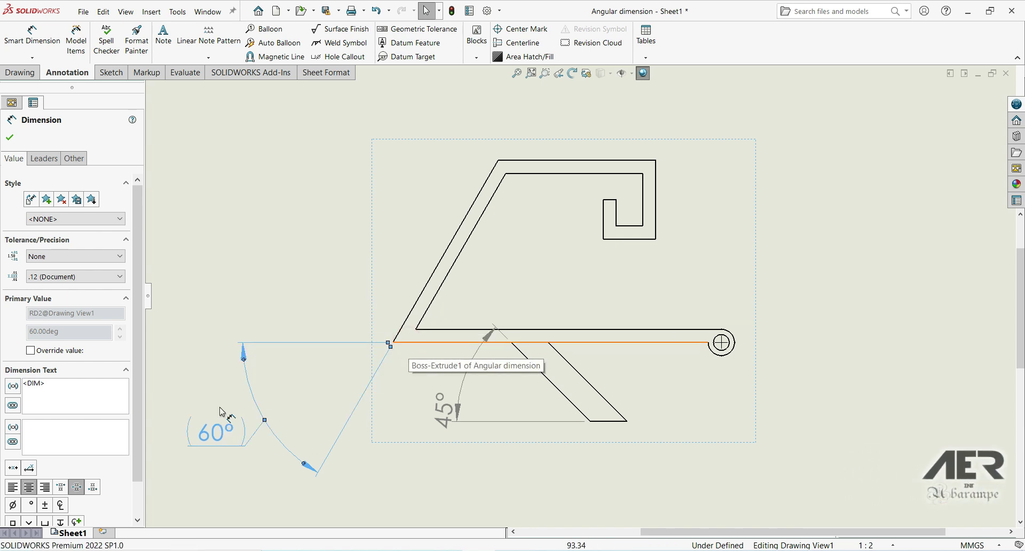
Step: Switch the dimension to its explementary angle, reading (300°)
{"action": "right_click", "coordinate": [217, 442]}
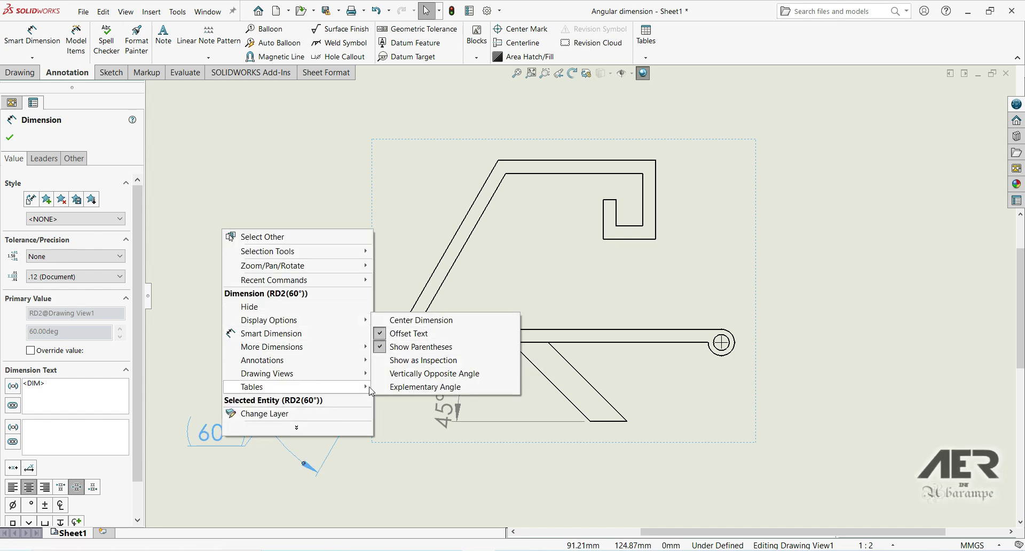
{"action": "left_click", "coordinate": [415, 387]}
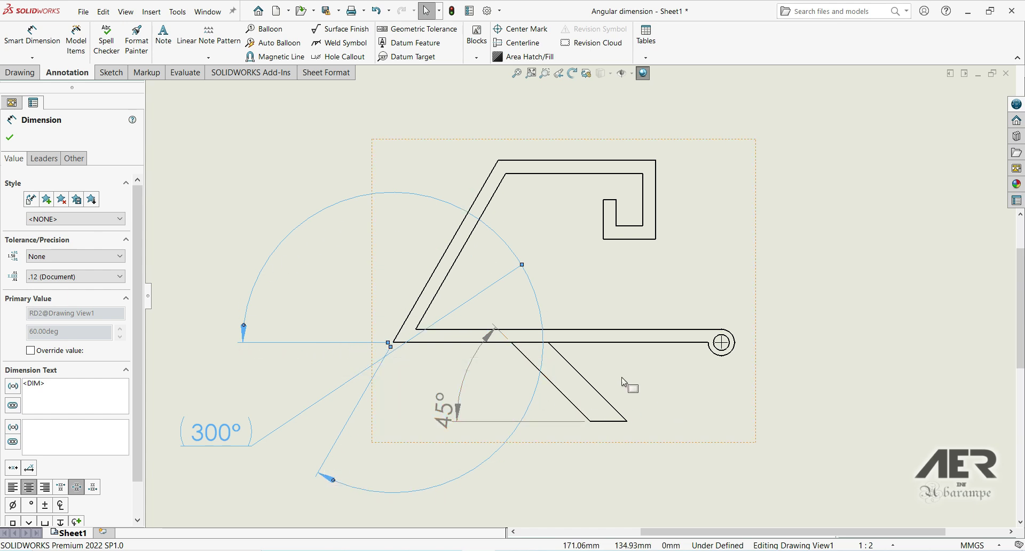
{"action": "scroll", "coordinate": [622, 377], "scroll_direction": "up", "scroll_amount": 2}
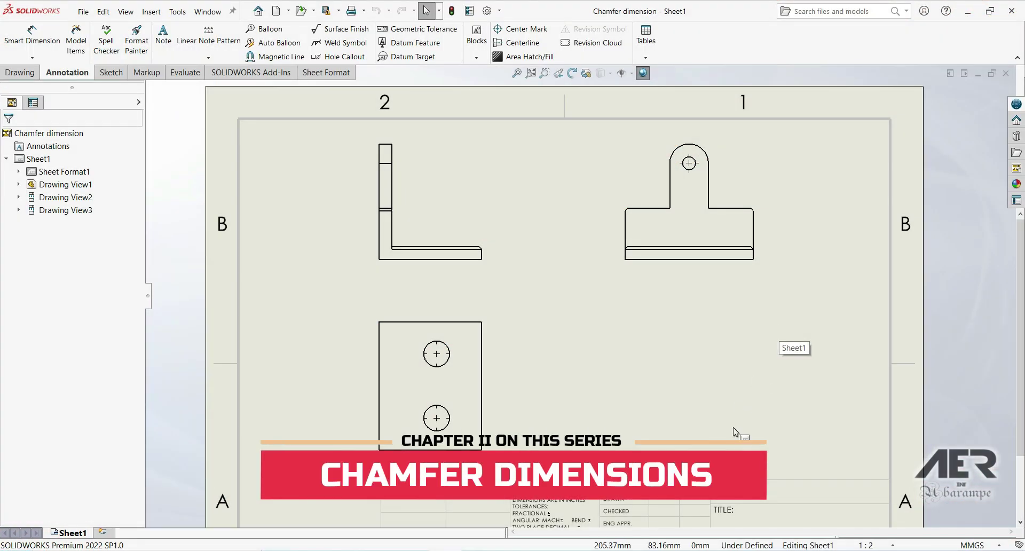
Step: Zoom to the L-bracket's chamfered corner and open the Smart Dimension dropdown
{"action": "middle_click_drag", "start_coordinate": [695, 431], "coordinate": [688, 402]}
{"action": "scroll", "coordinate": [481, 219], "scroll_direction": "down", "scroll_amount": 5}
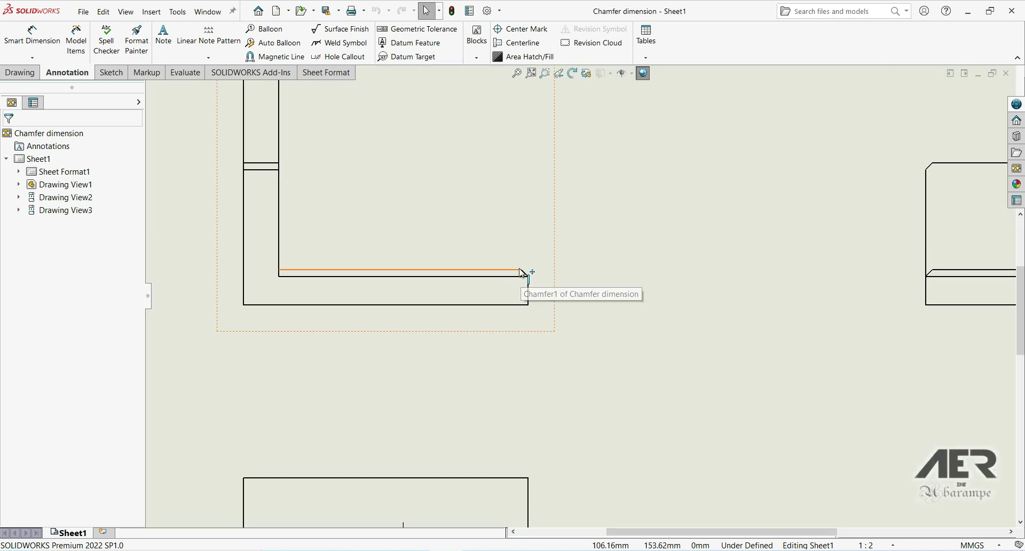
{"action": "scroll", "coordinate": [534, 288], "scroll_direction": "up", "scroll_amount": 2}
{"action": "scroll", "coordinate": [539, 288], "scroll_direction": "down", "scroll_amount": 3}
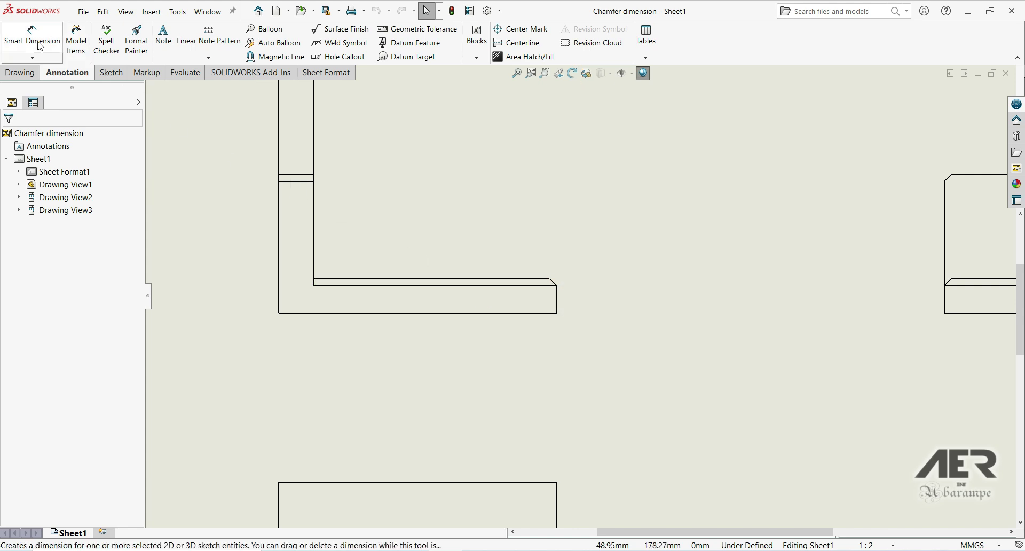
{"action": "left_click", "coordinate": [33, 57]}
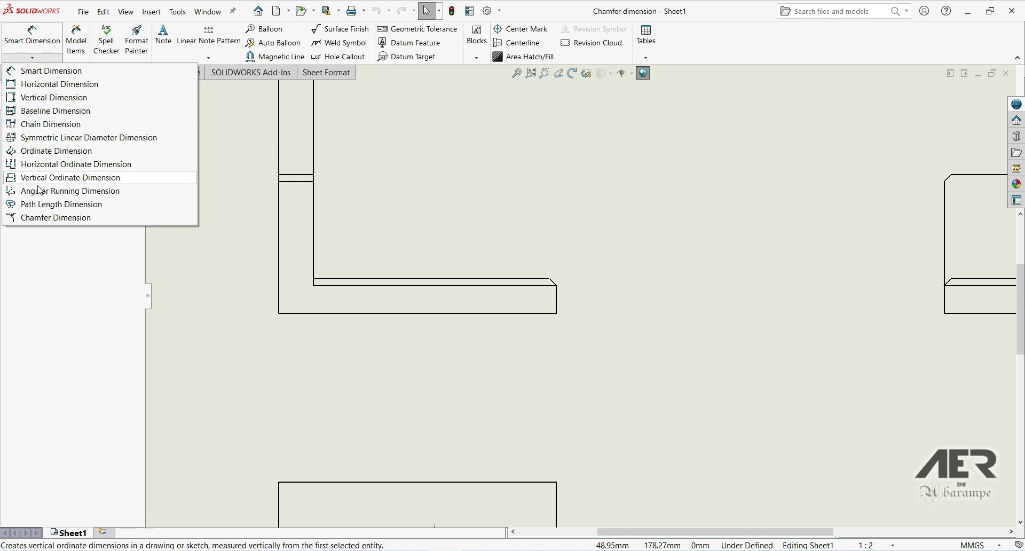
Step: Try a chamfer dimension from the foot's top edge and chamfer edge, then undo it
{"action": "left_click", "coordinate": [38, 219]}
{"action": "scroll", "coordinate": [407, 267], "scroll_direction": "up", "scroll_amount": 4}
{"action": "scroll", "coordinate": [552, 203], "scroll_direction": "down", "scroll_amount": 2}
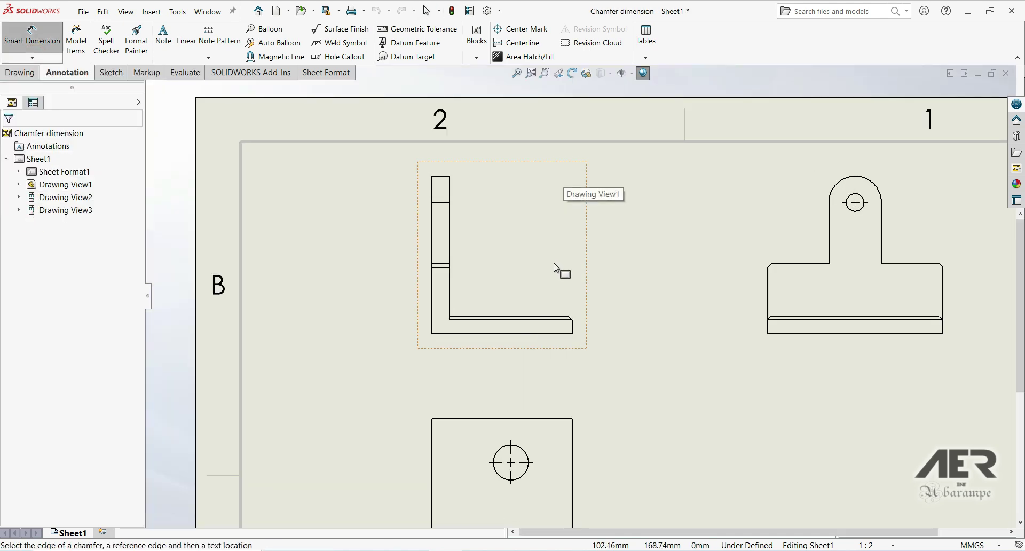
{"action": "scroll", "coordinate": [566, 284], "scroll_direction": "down", "scroll_amount": 3}
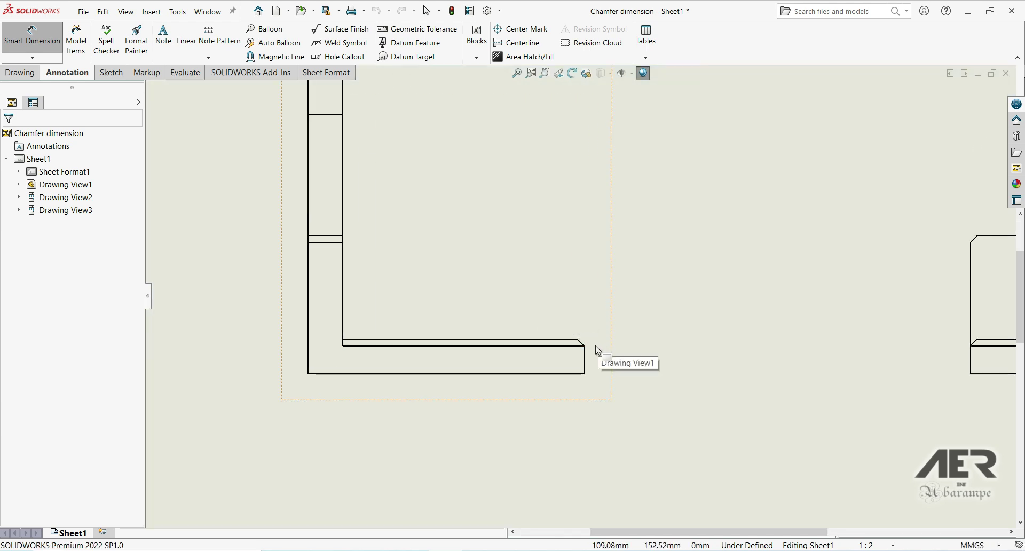
{"action": "left_click", "coordinate": [542, 339]}
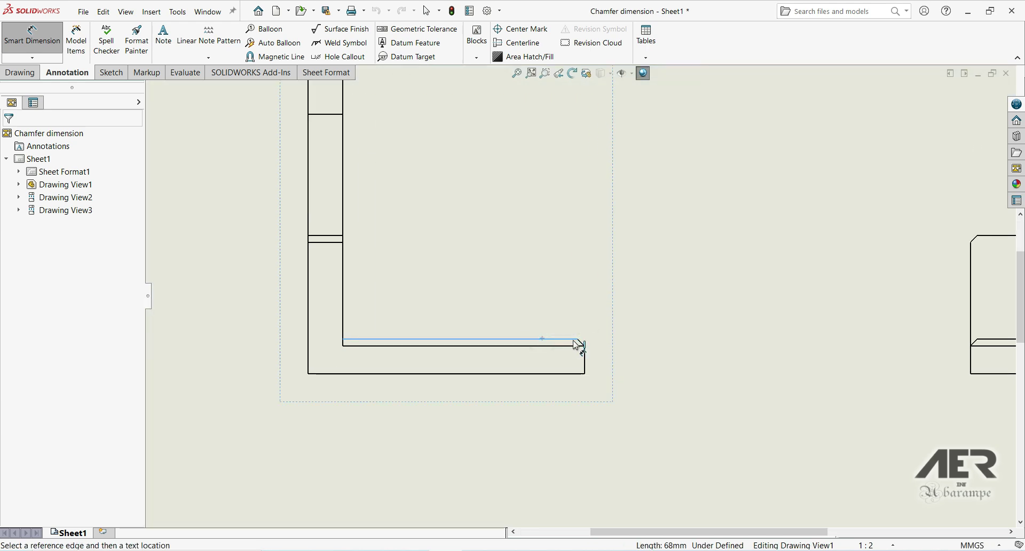
{"action": "left_click", "coordinate": [582, 344]}
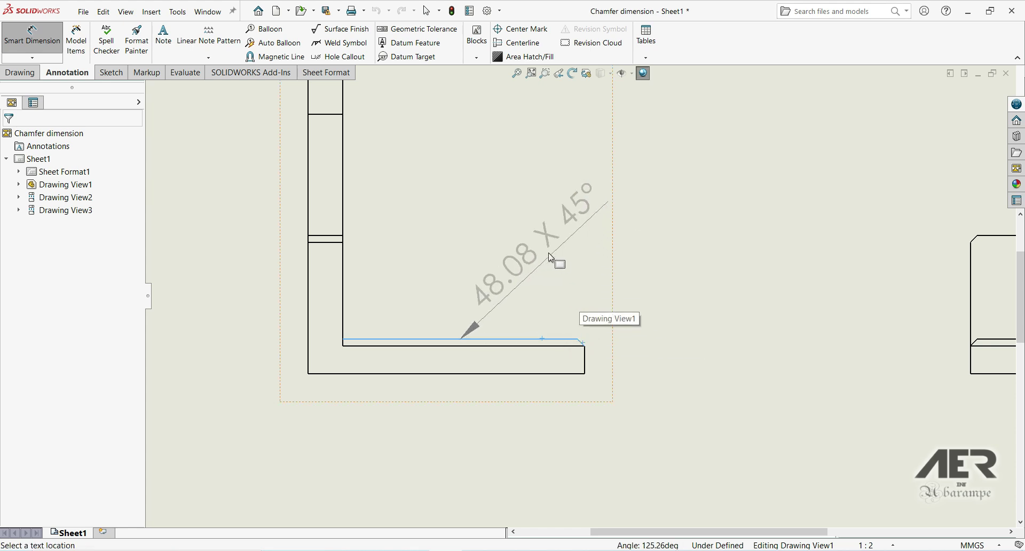
{"action": "left_click", "coordinate": [549, 252]}
{"action": "key", "text": "ctrl+z"}
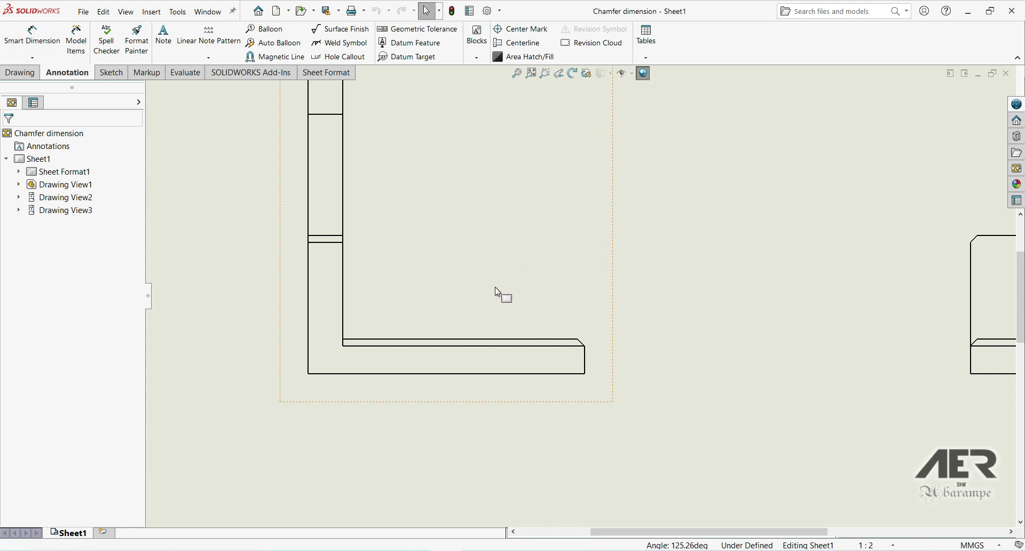
Step: Retry Chamfer Dimension on the corner edges and cancel the unplaced 5.66 X 45° dimension
{"action": "left_click", "coordinate": [32, 58]}
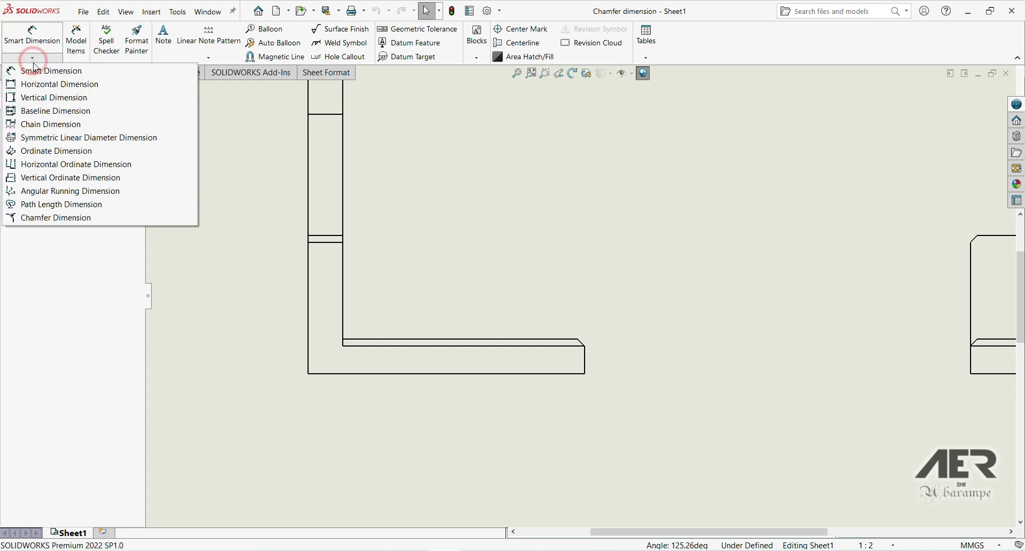
{"action": "left_click", "coordinate": [42, 217]}
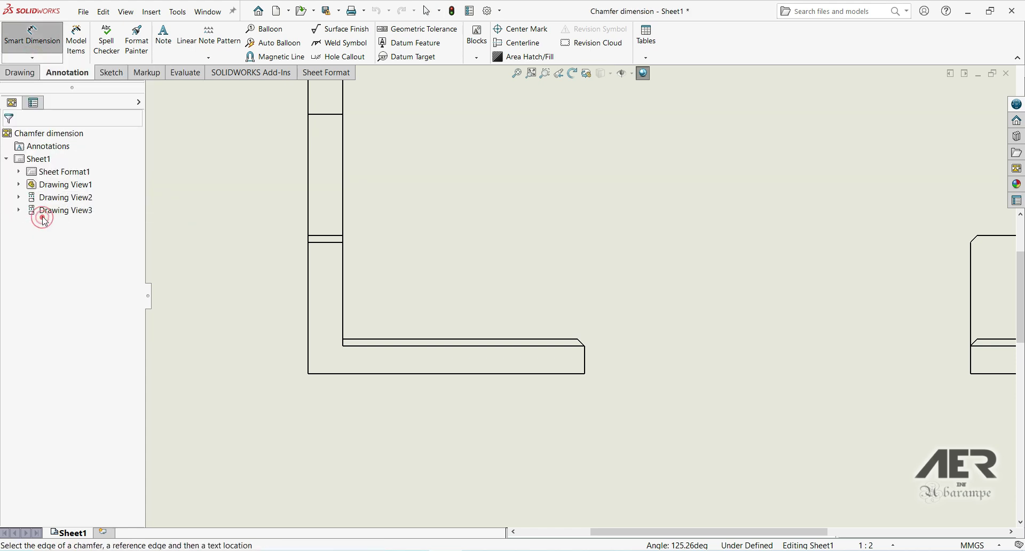
{"action": "left_click", "coordinate": [588, 363]}
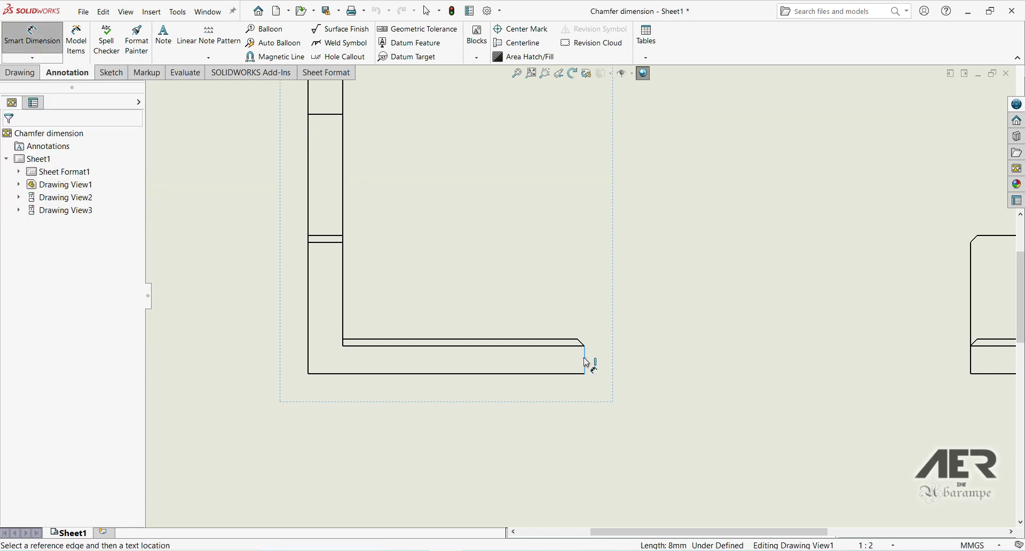
{"action": "left_click", "coordinate": [583, 346]}
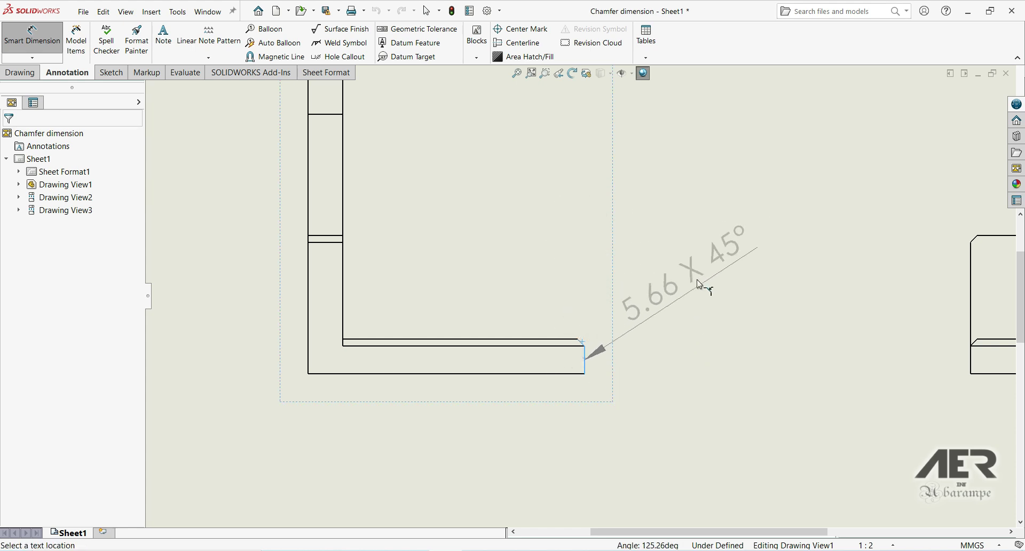
{"action": "key", "text": "Escape"}
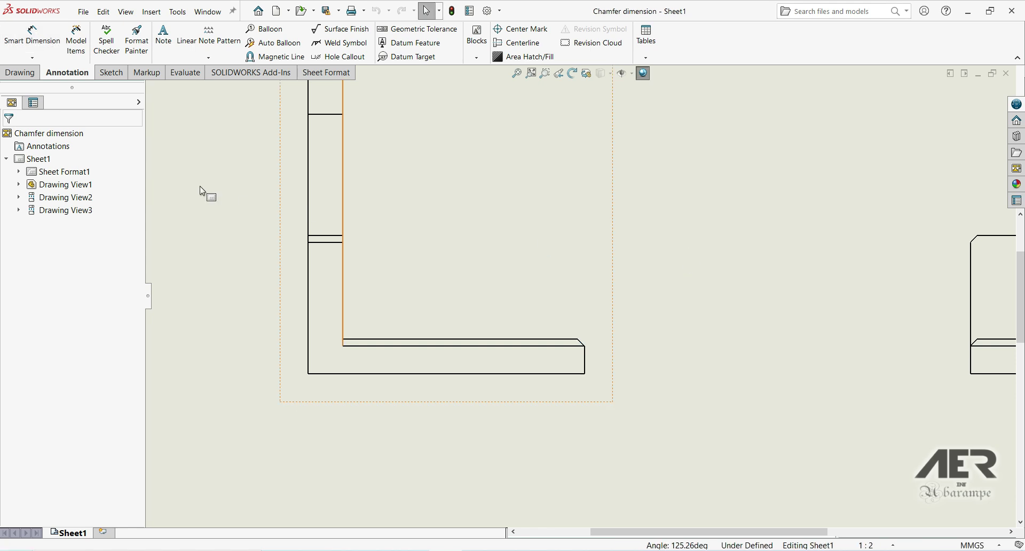
{"action": "left_click", "coordinate": [32, 58]}
Step: Place a trial 2 X 45° chamfer dimension from the chamfer edge and horizontal edge
{"action": "left_click", "coordinate": [50, 218]}
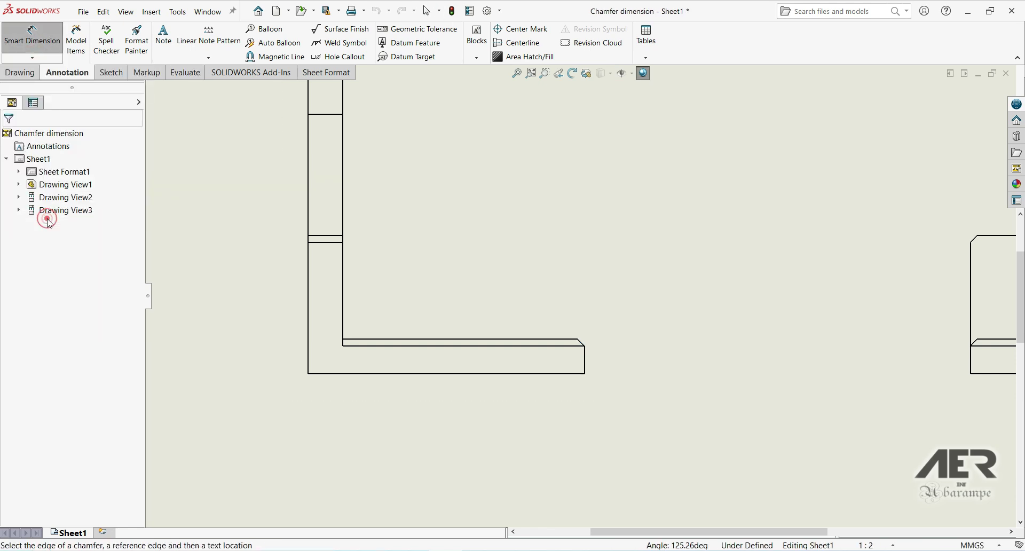
{"action": "scroll", "coordinate": [584, 344], "scroll_direction": "down", "scroll_amount": 3}
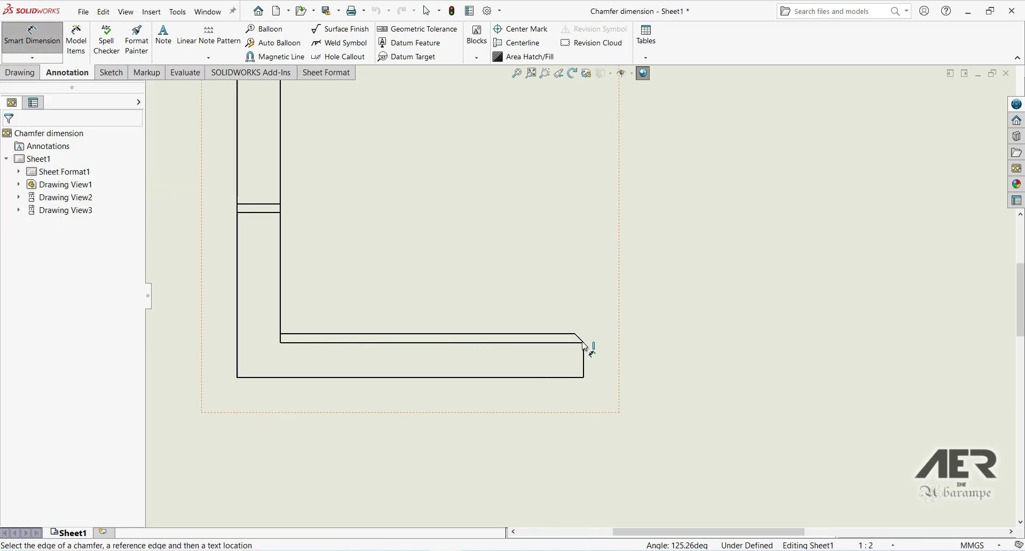
{"action": "left_click", "coordinate": [581, 336]}
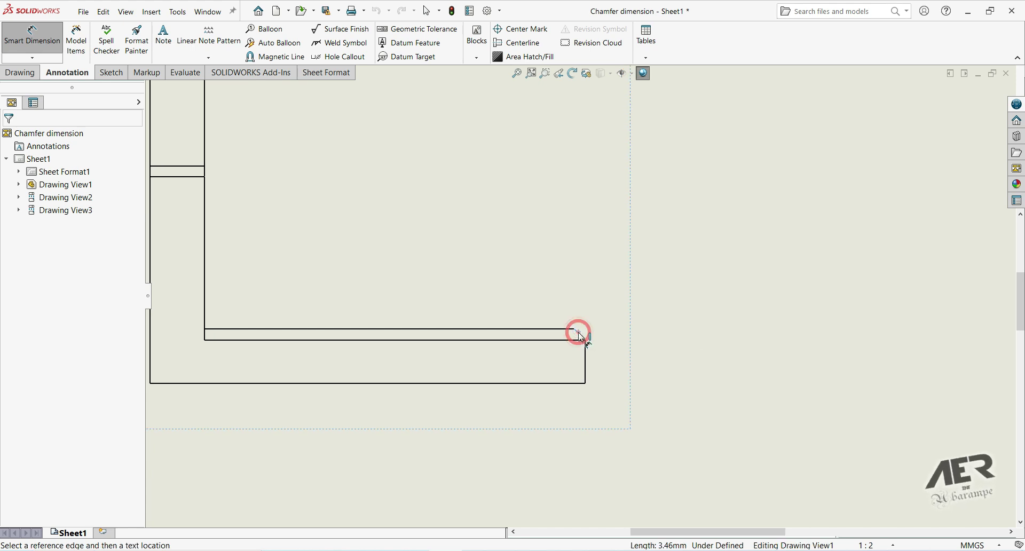
{"action": "left_click", "coordinate": [524, 330]}
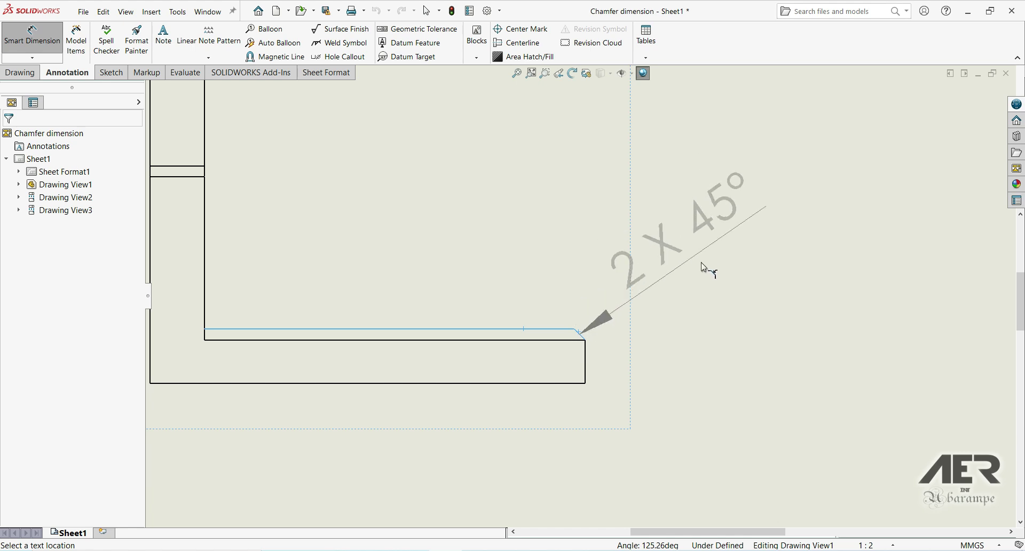
{"action": "left_click", "coordinate": [681, 280]}
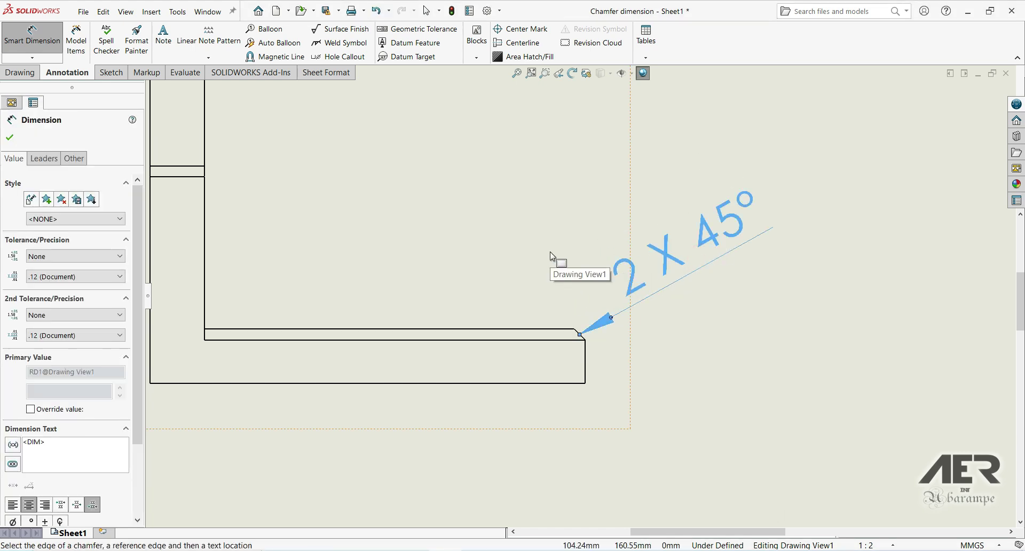
{"action": "key", "text": "Escape"}
Step: Delete the trial 2 X 45° dimension
{"action": "left_click", "coordinate": [660, 291]}
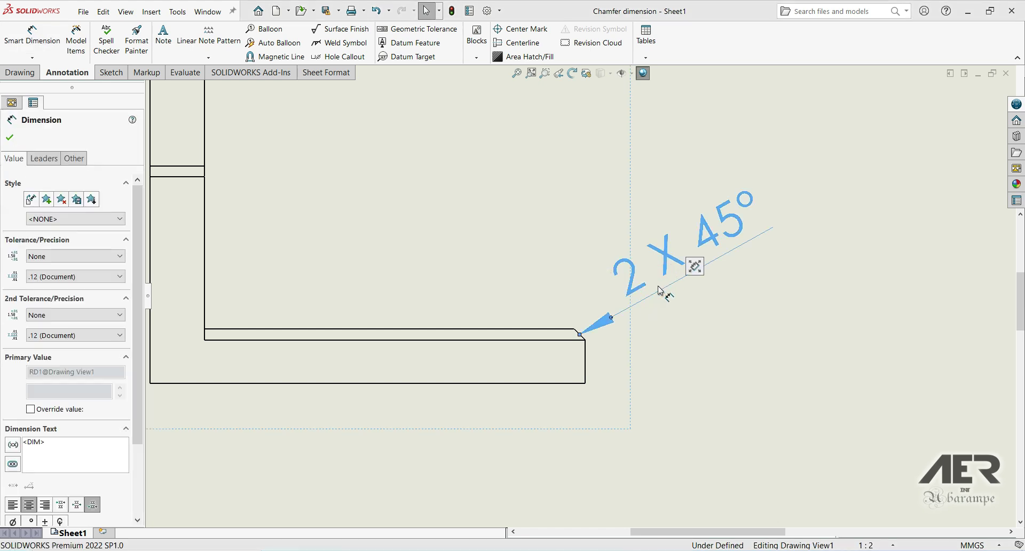
{"action": "key", "text": "Delete"}
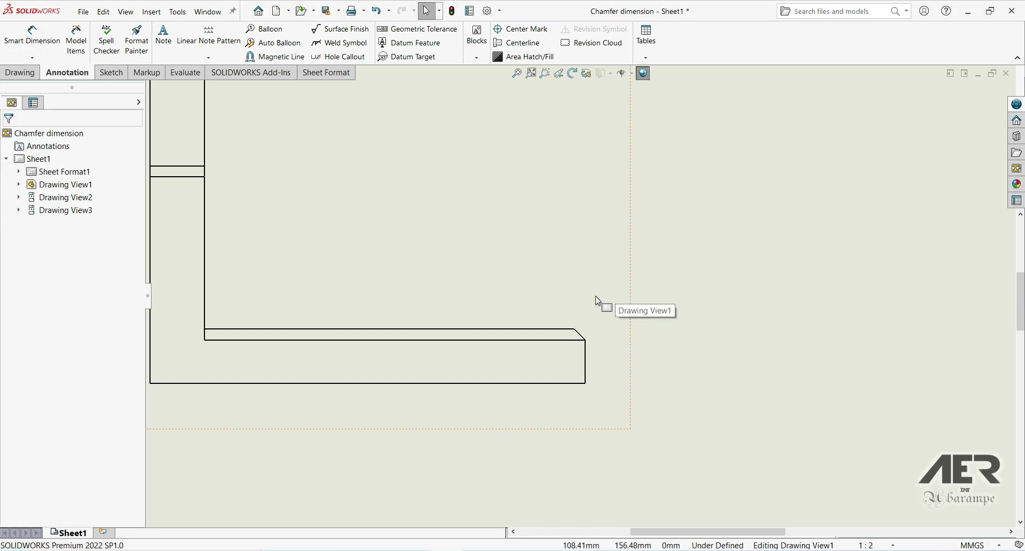
{"action": "left_click", "coordinate": [35, 58]}
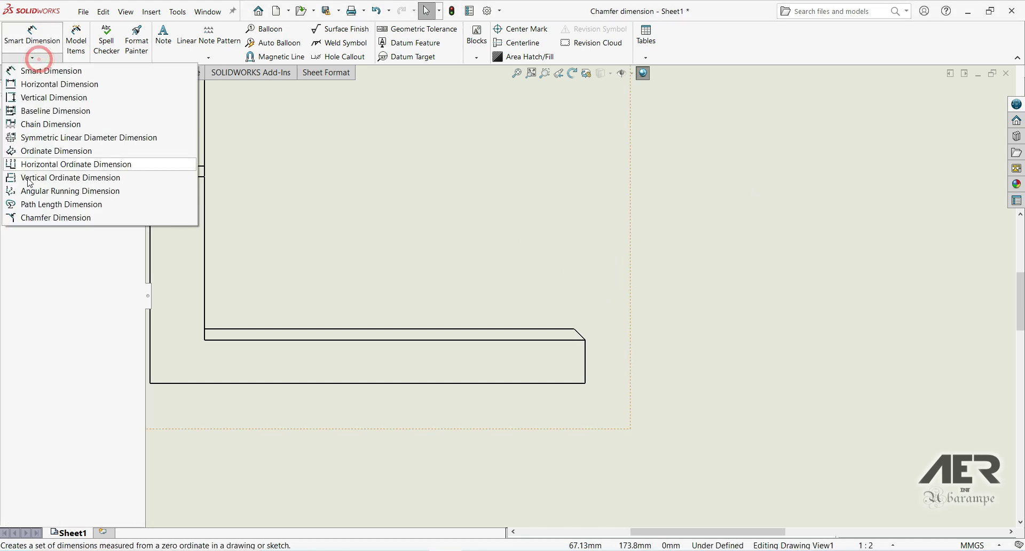
Step: Dimension the chamfer against the vertical end edge as 2 X 45°, placed up-right
{"action": "left_click", "coordinate": [30, 218]}
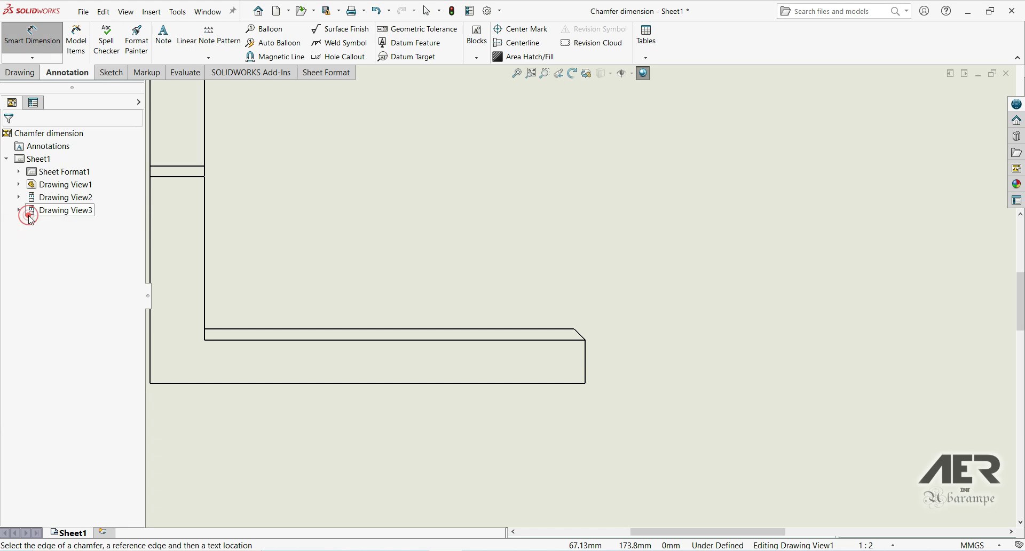
{"action": "left_click", "coordinate": [582, 335]}
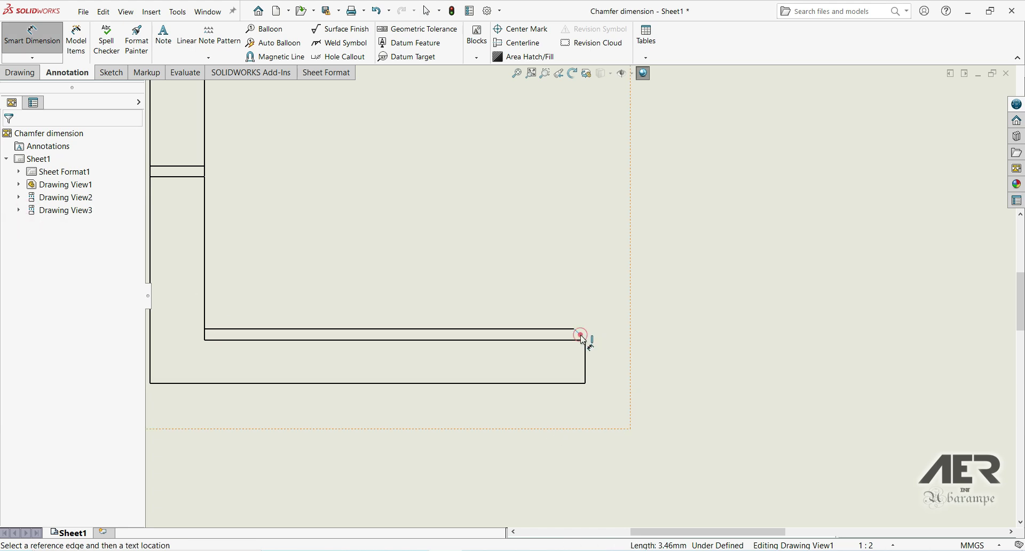
{"action": "left_click", "coordinate": [587, 365]}
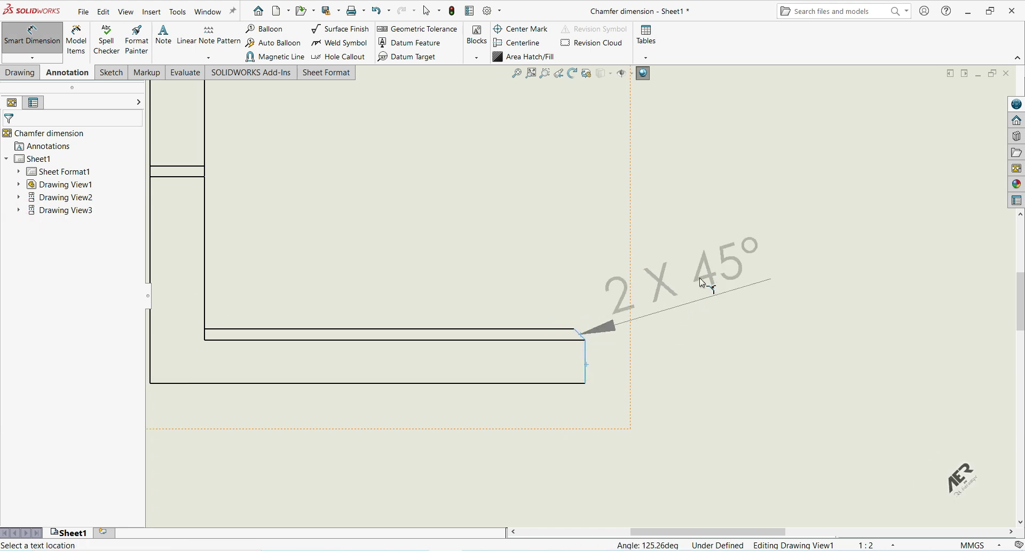
{"action": "scroll", "coordinate": [689, 274], "scroll_direction": "down", "scroll_amount": 1}
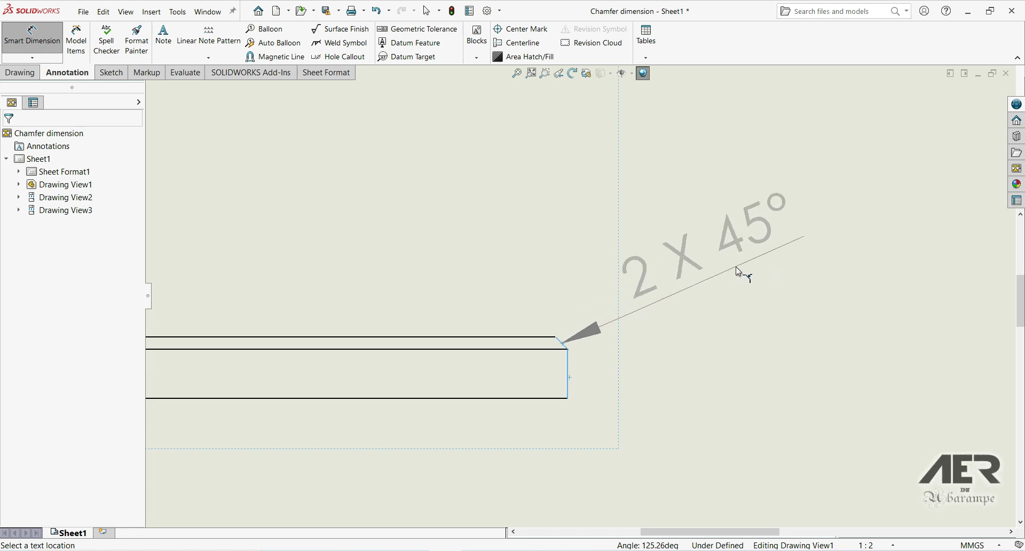
{"action": "left_click", "coordinate": [716, 259]}
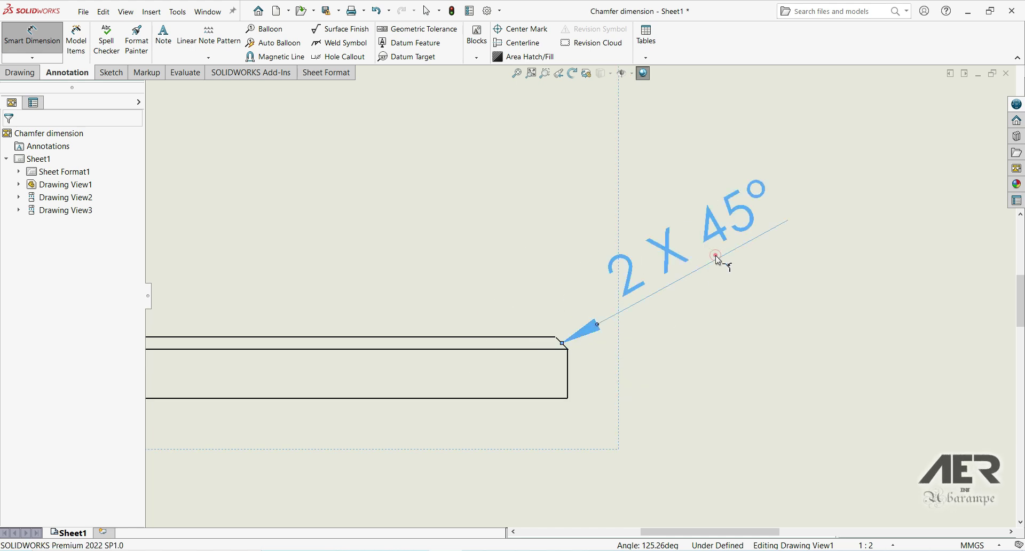
{"action": "key", "text": "Escape"}
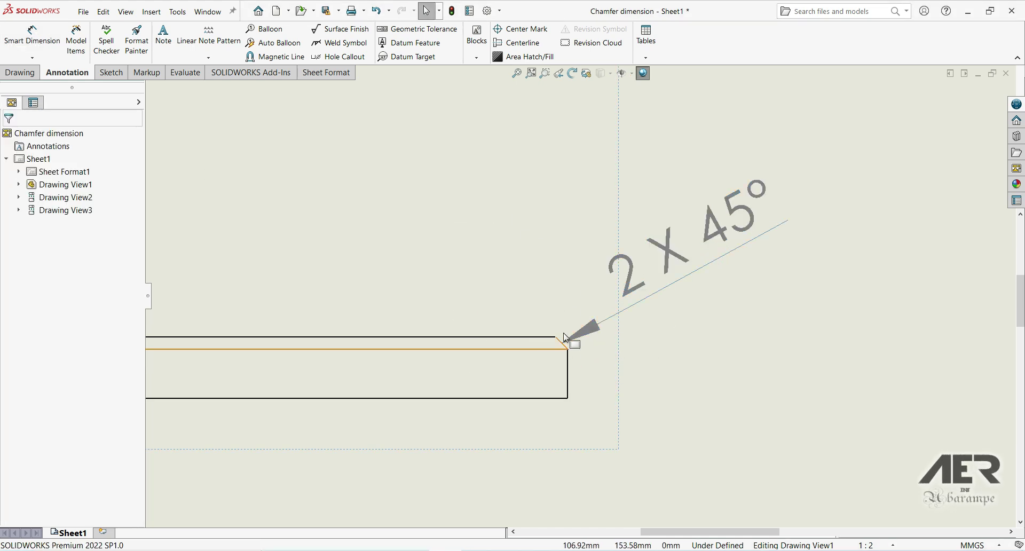
{"action": "scroll", "coordinate": [561, 339], "scroll_direction": "down", "scroll_amount": 1}
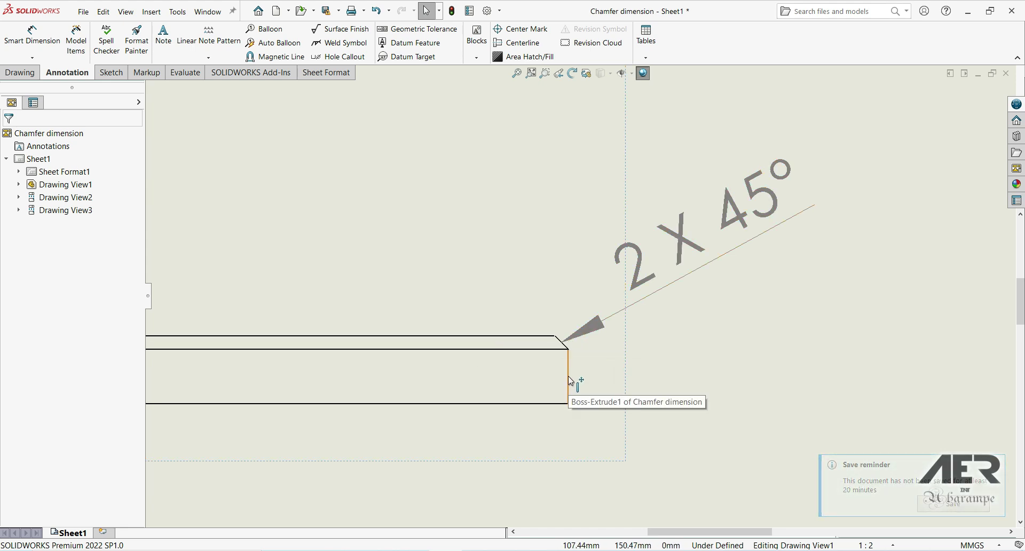
{"action": "scroll", "coordinate": [711, 313], "scroll_direction": "up", "scroll_amount": 4}
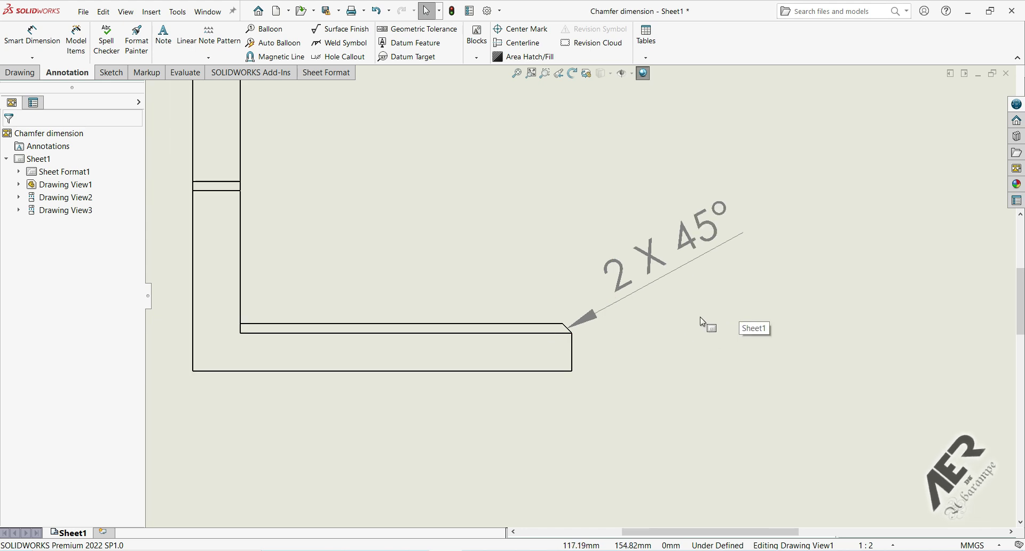
{"action": "scroll", "coordinate": [600, 299], "scroll_direction": "down", "scroll_amount": 4}
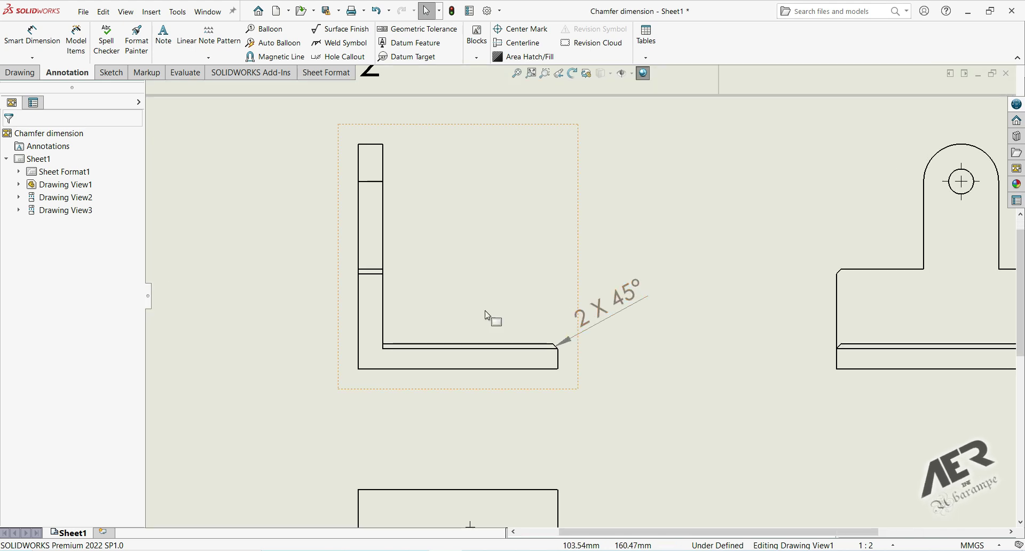
{"action": "left_click", "coordinate": [625, 317]}
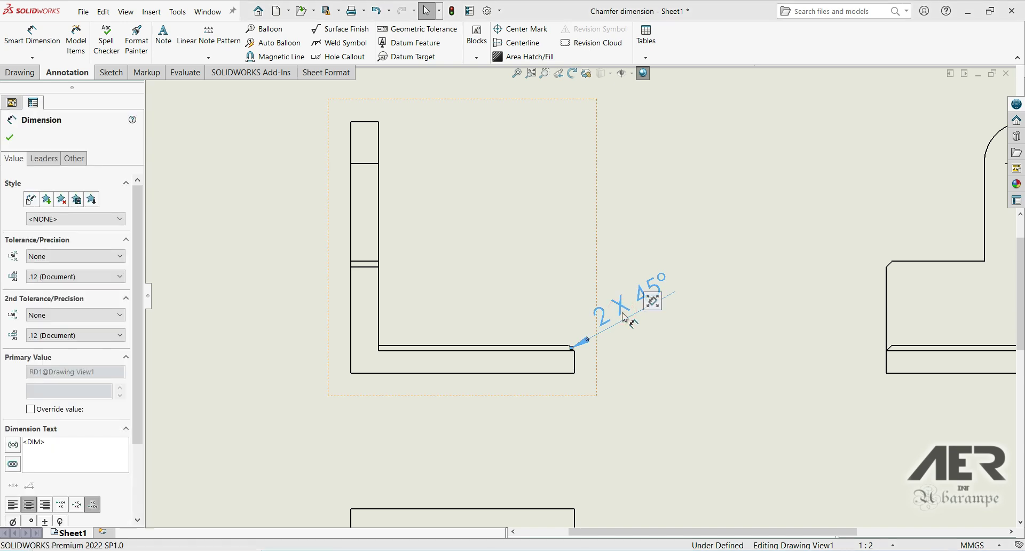
{"action": "scroll", "coordinate": [104, 370], "scroll_direction": "down", "scroll_amount": 3}
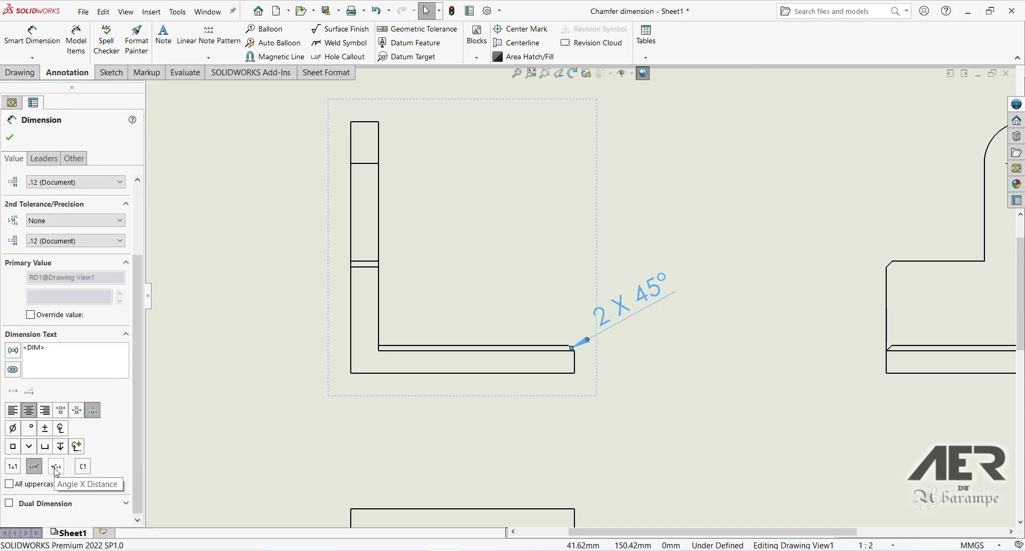
{"action": "left_click", "coordinate": [56, 467]}
{"action": "scroll", "coordinate": [648, 297], "scroll_direction": "down", "scroll_amount": 1}
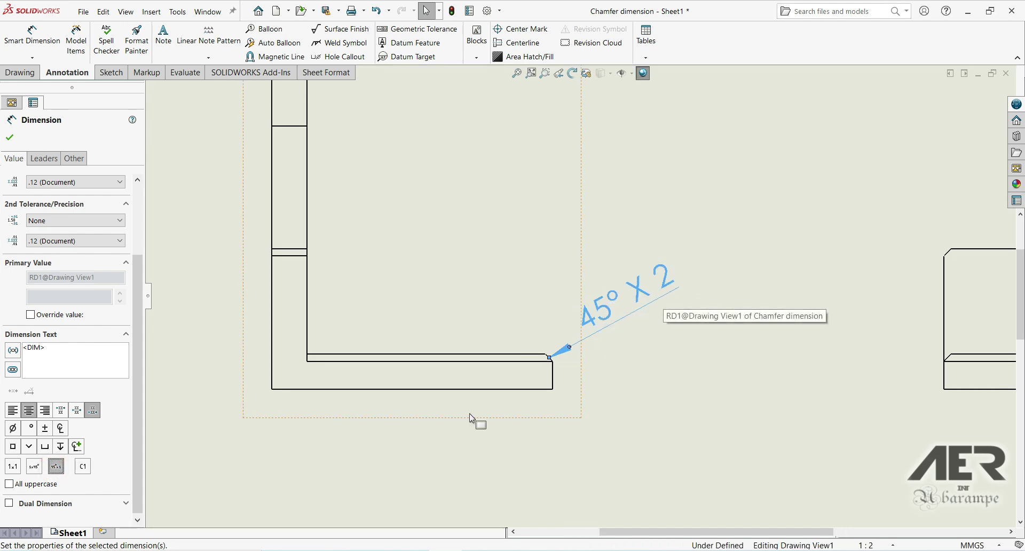
{"action": "left_click", "coordinate": [34, 467]}
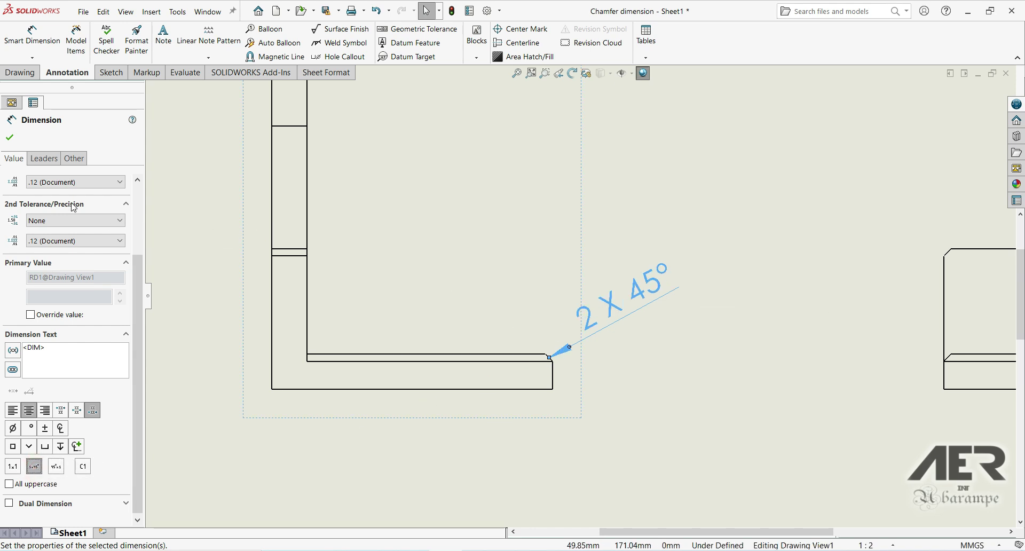
{"action": "left_click", "coordinate": [10, 137]}
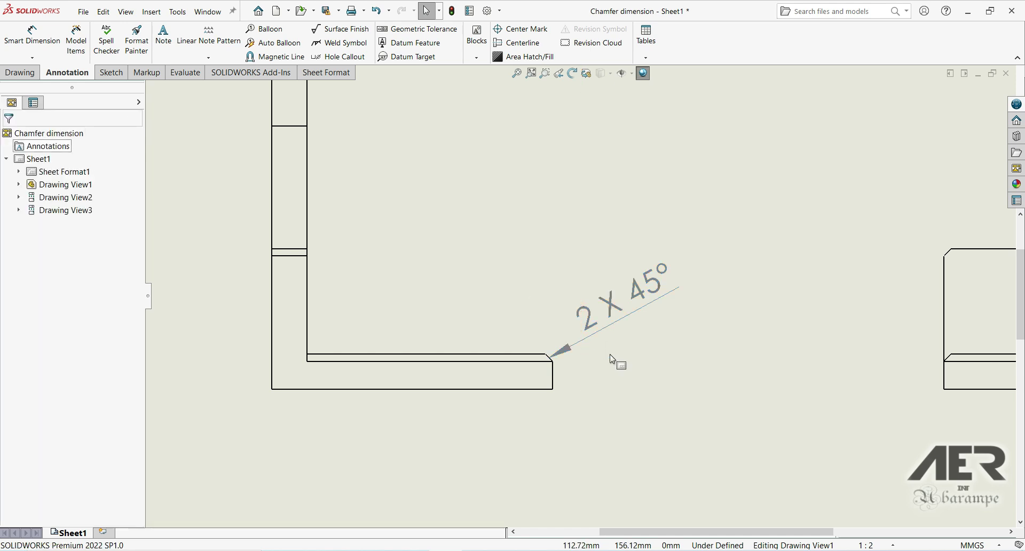
{"action": "scroll", "coordinate": [612, 358], "scroll_direction": "up", "scroll_amount": 3}
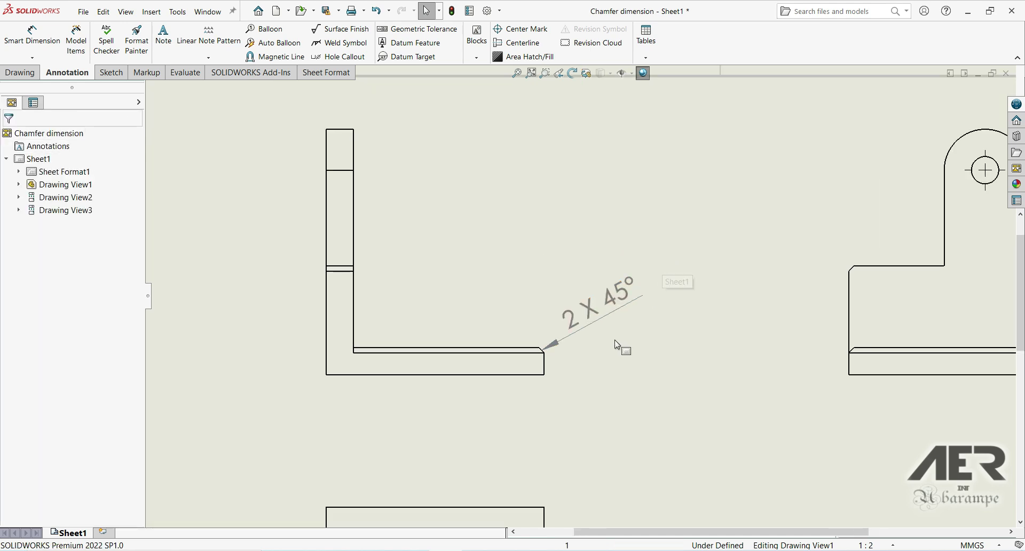